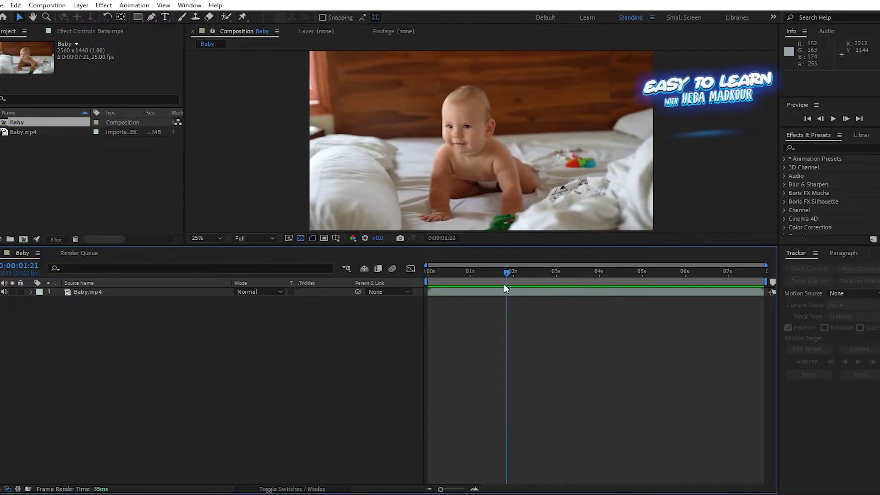
# Scrub the Baby composition to the early frame 0:00:00:20
pyautogui.moveTo(504, 284)
pyautogui.mouseDown()
pyautogui.moveTo(455, 280)
pyautogui.moveTo(462, 278)
pyautogui.mouseUp()
# Draw a closed Pen mask around the baby's face on Baby.mp4 and show Mask 1
pyautogui.press('g')
pyautogui.click(205, 297)
pyautogui.click(205, 297)
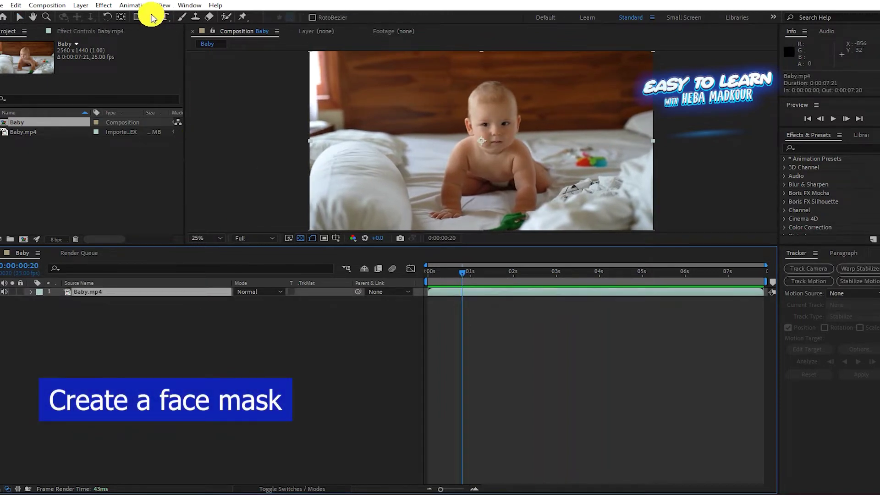
pyautogui.click(481, 99)
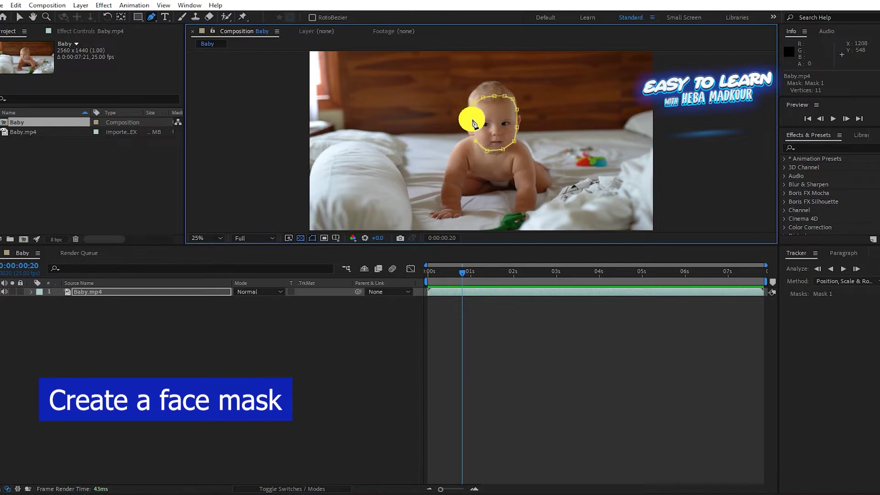
pyautogui.click(475, 110)
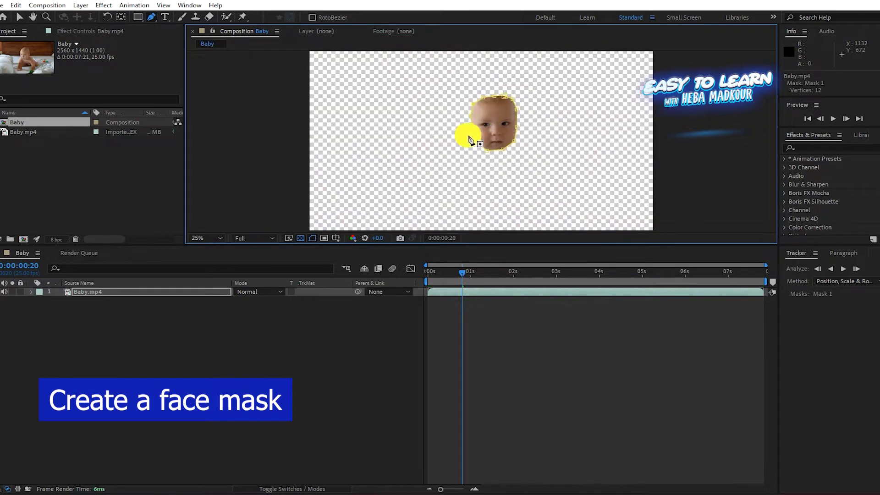
pyautogui.click(147, 295)
# Track Mask 1 forward through the clip using Face Tracking (Detailed Features)
pyautogui.press('m')
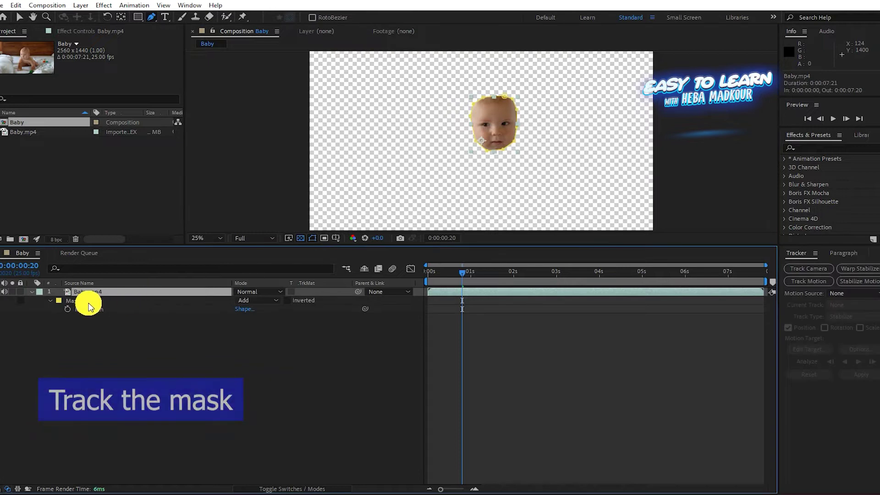
pyautogui.rightClick(114, 310)
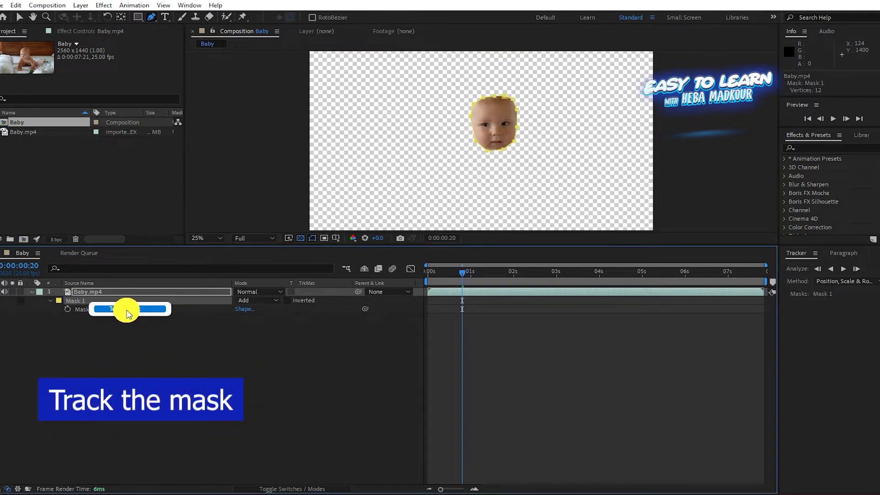
pyautogui.click(127, 309)
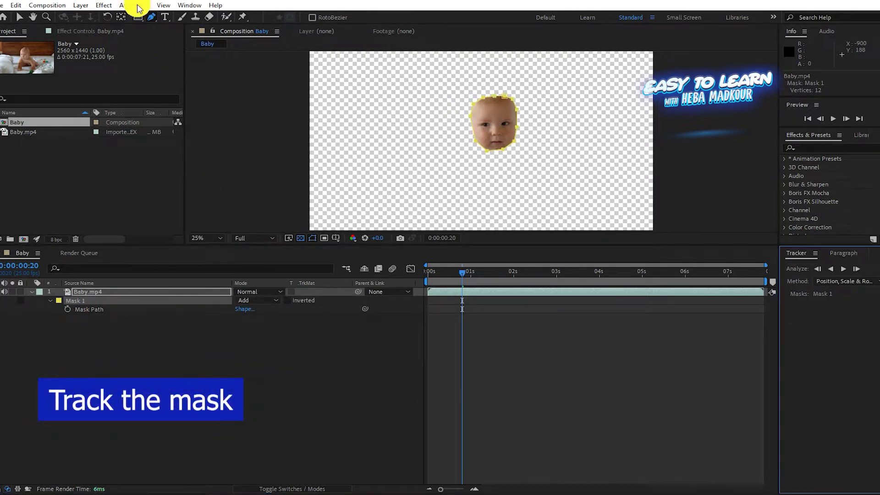
pyautogui.click(138, 7)
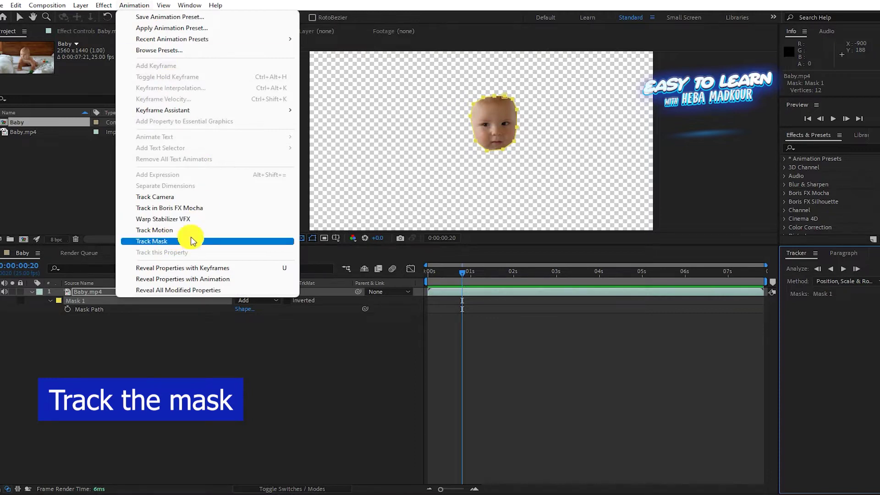
pyautogui.click(843, 281)
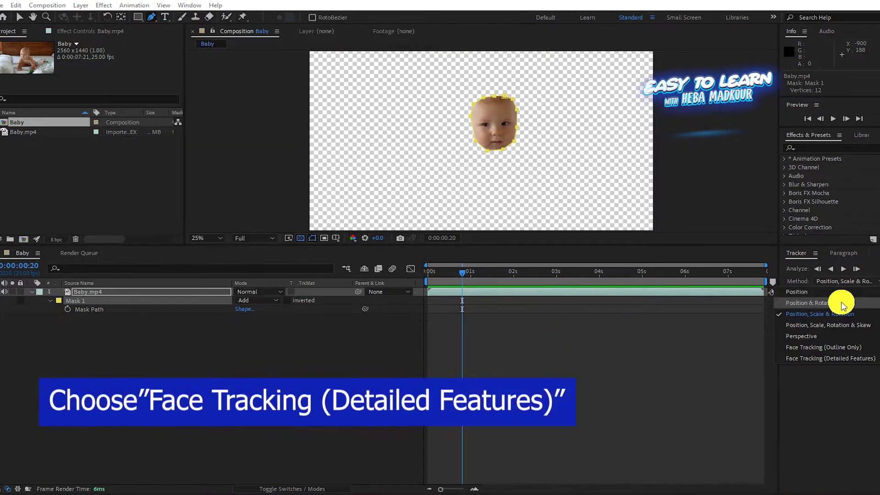
pyautogui.click(844, 359)
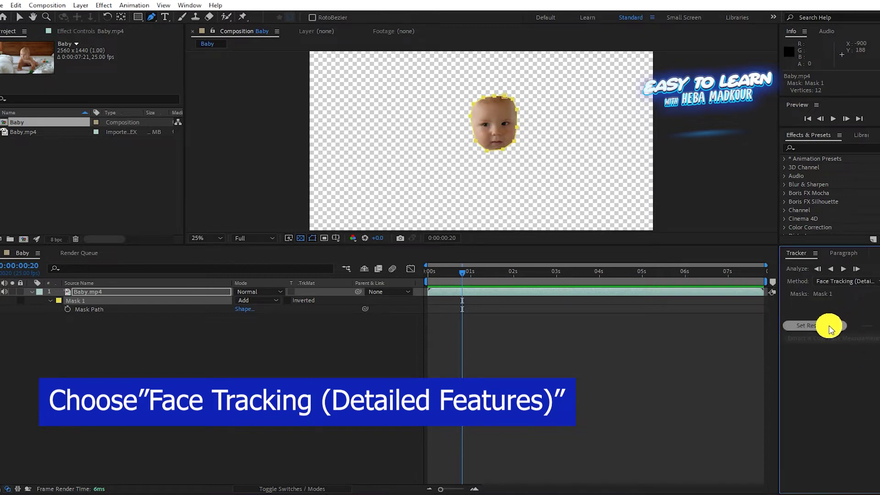
pyautogui.click(844, 269)
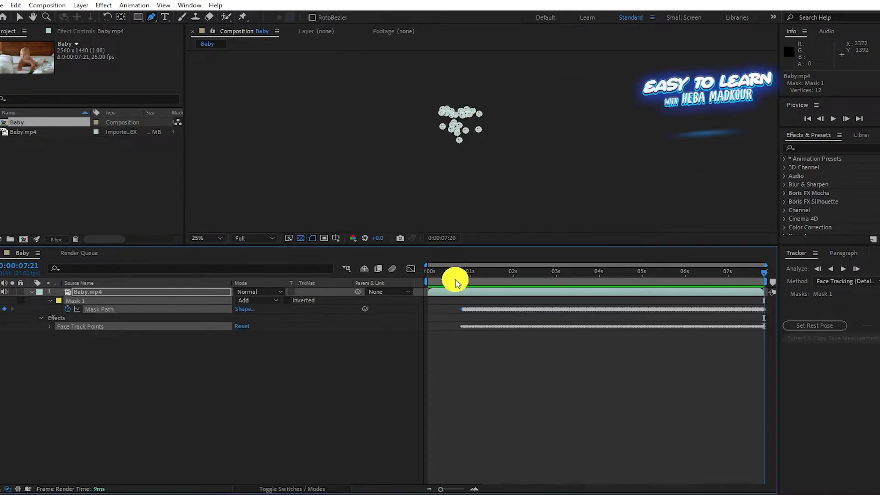
# Analyze the face backward from the start frame, then view the composition at 100%
pyautogui.moveTo(469, 278); pyautogui.dragTo(463, 283)
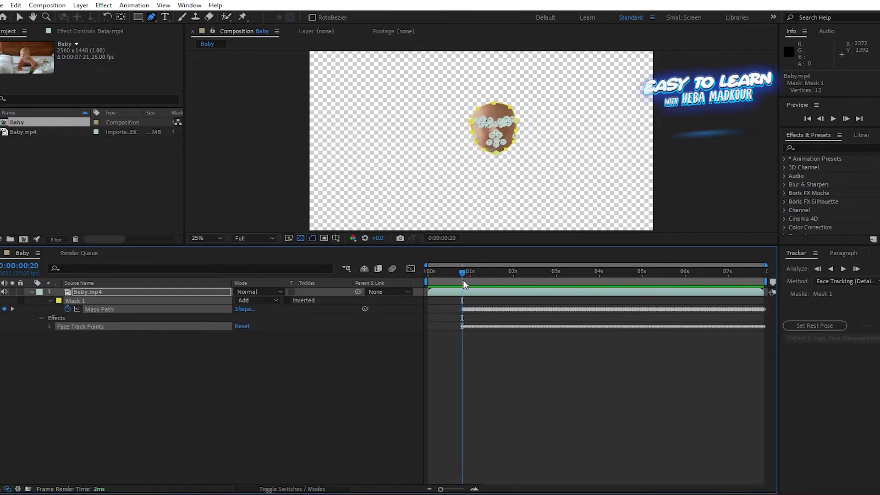
pyautogui.click(831, 270)
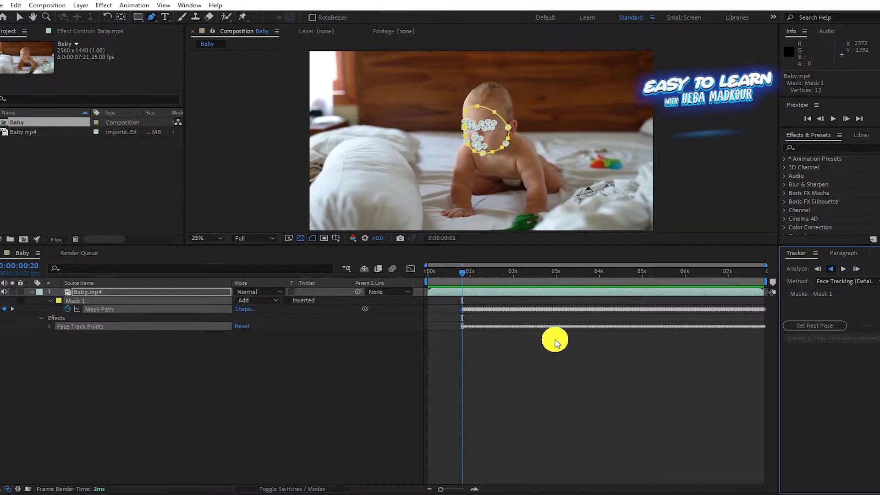
pyautogui.press('/')
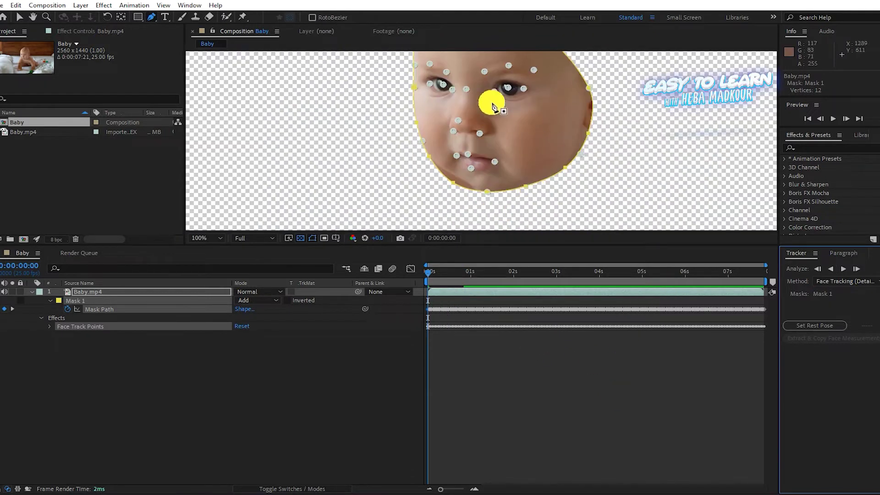
# Deselect the mask and scrub through the clip to verify the face track
pyautogui.click(19, 17)
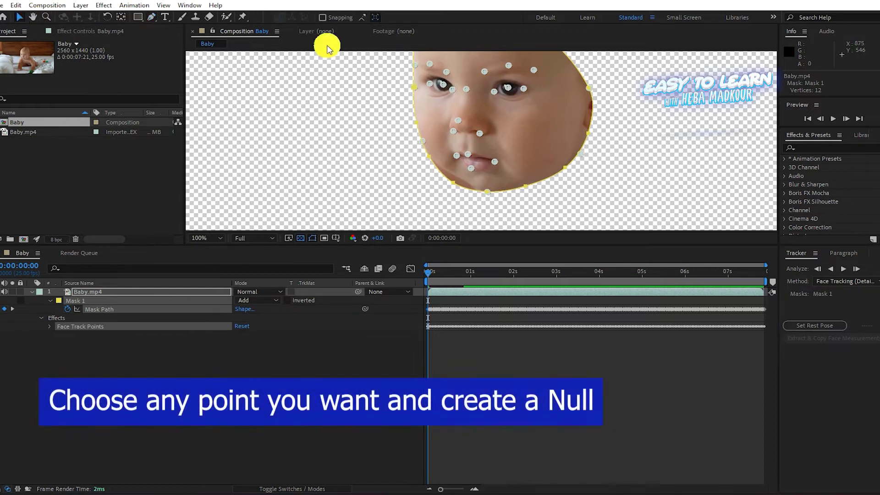
pyautogui.click(508, 86)
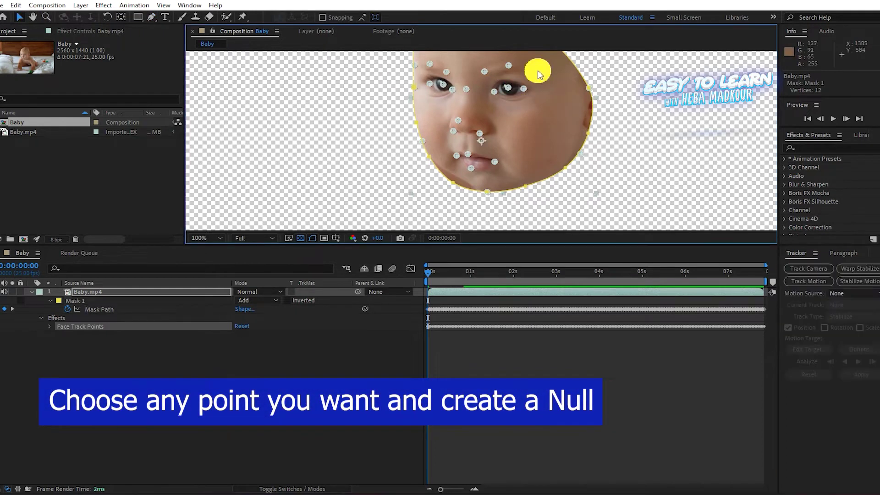
pyautogui.click(457, 277)
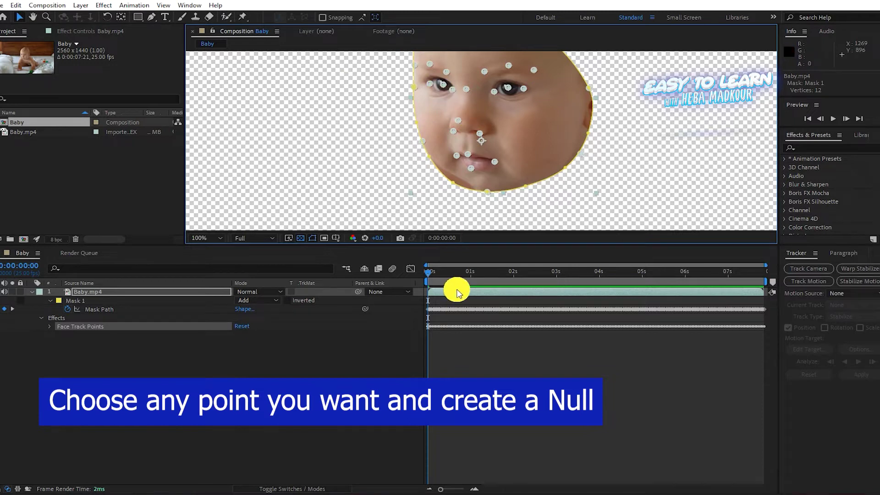
pyautogui.moveTo(461, 281)
pyautogui.mouseDown()
pyautogui.moveTo(614, 279)
pyautogui.moveTo(749, 292)
pyautogui.moveTo(558, 300)
pyautogui.moveTo(570, 300)
pyautogui.mouseUp()
pyautogui.click(534, 216)
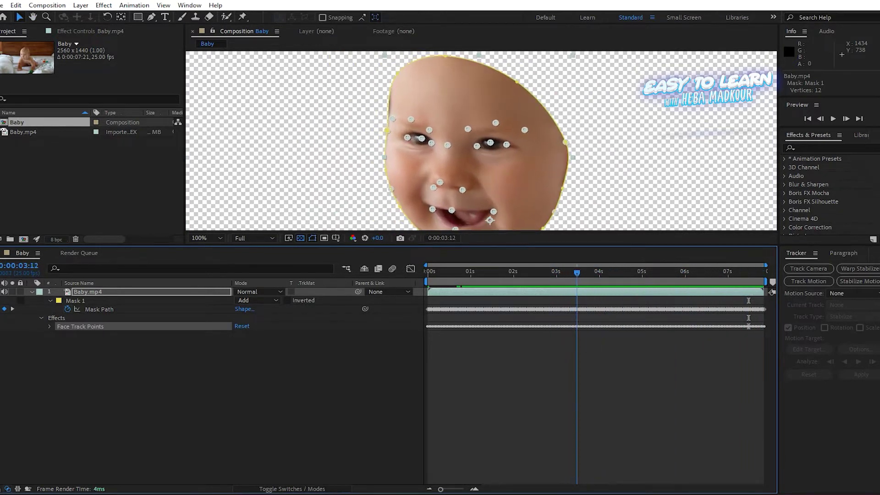
# Expand Face Track Points to show the feature groups and settle on 0:00:02:17
pyautogui.click(49, 326)
pyautogui.click(87, 343)
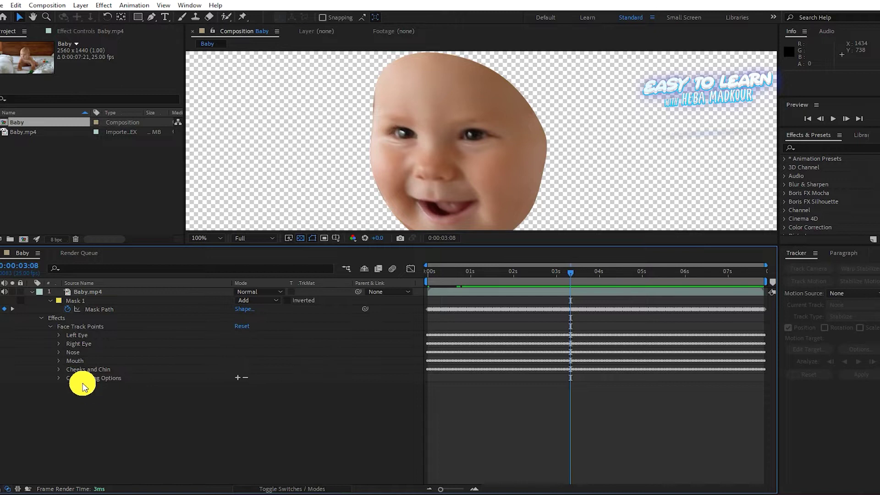
pyautogui.click(525, 291)
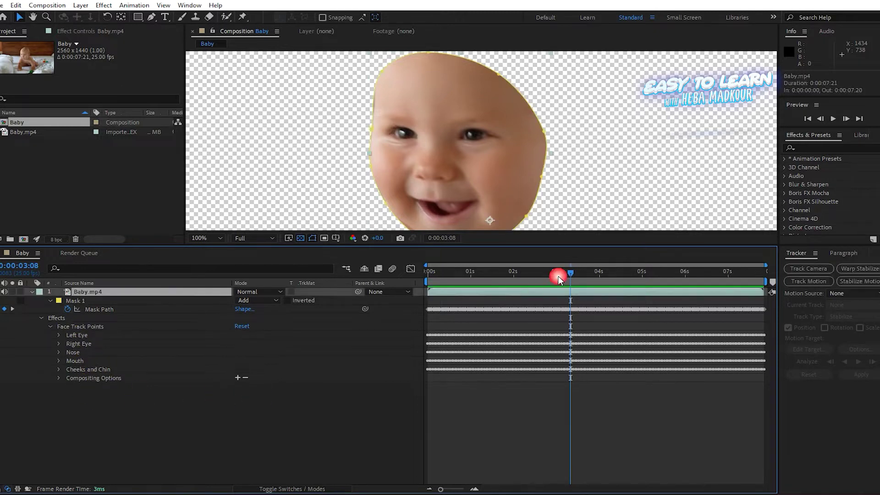
pyautogui.moveTo(558, 273); pyautogui.dragTo(580, 277)
pyautogui.click(582, 275)
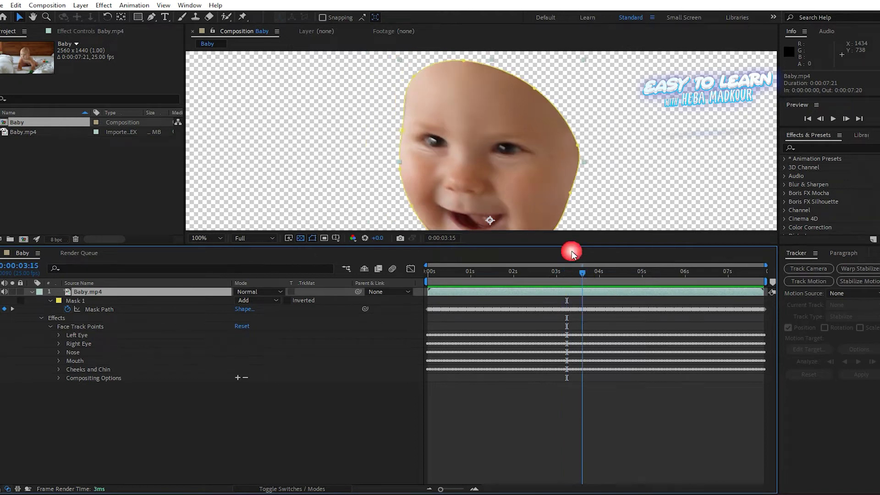
pyautogui.click(543, 274)
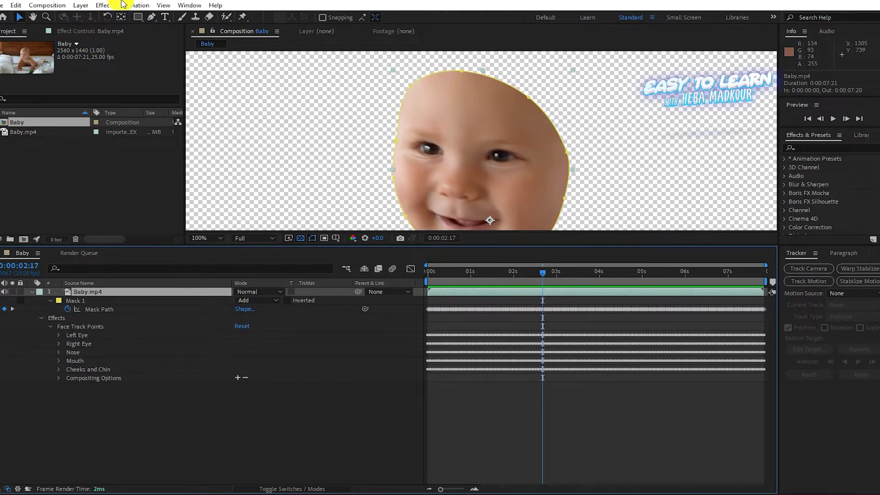
pyautogui.click(81, 5)
# Add a Null 1 layer beside the face and show its Position
pyautogui.moveTo(96, 16)
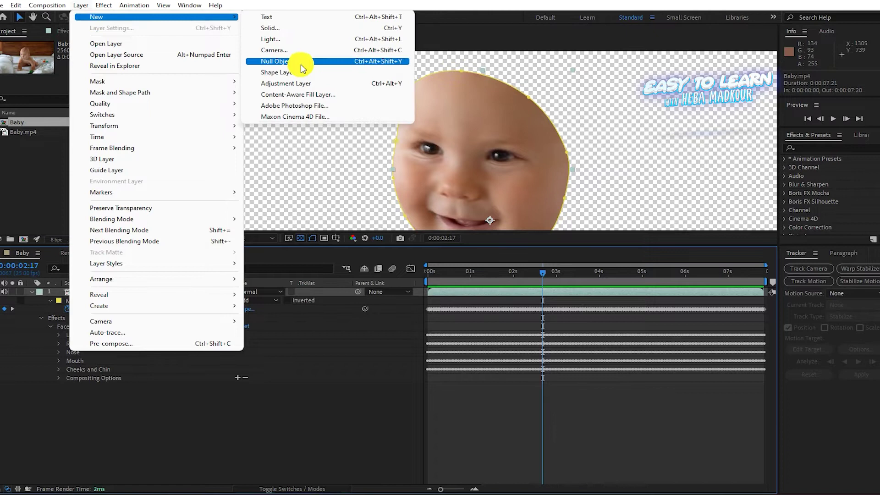
pyautogui.click(301, 64)
pyautogui.moveTo(503, 226); pyautogui.dragTo(508, 200)
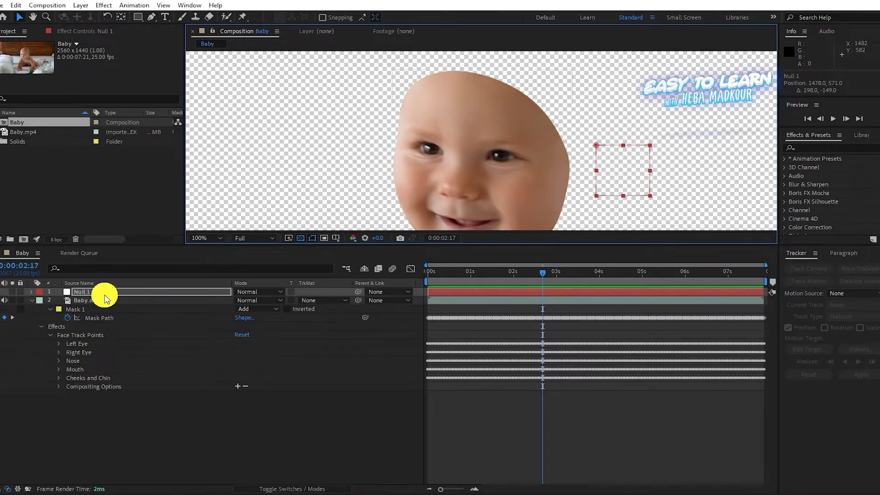
pyautogui.click(83, 291)
pyautogui.press('p')
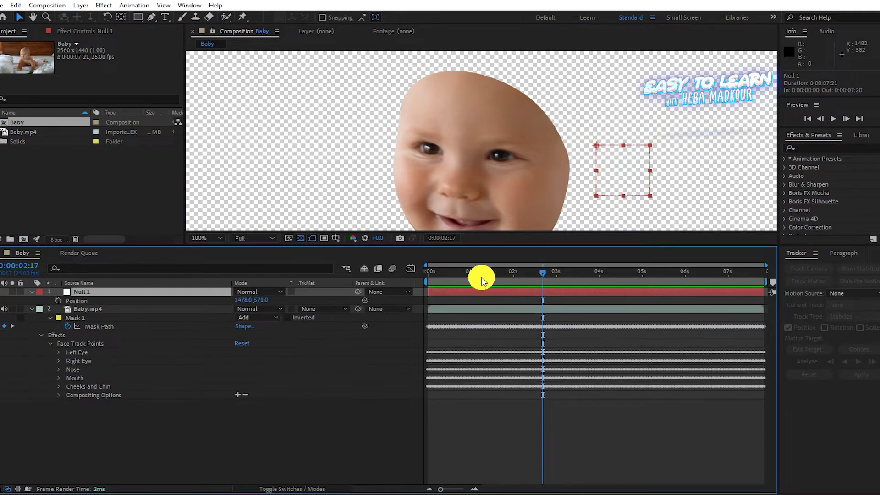
# At frame 0, deselect layers and expand the Left Eye track points
pyautogui.click(422, 277)
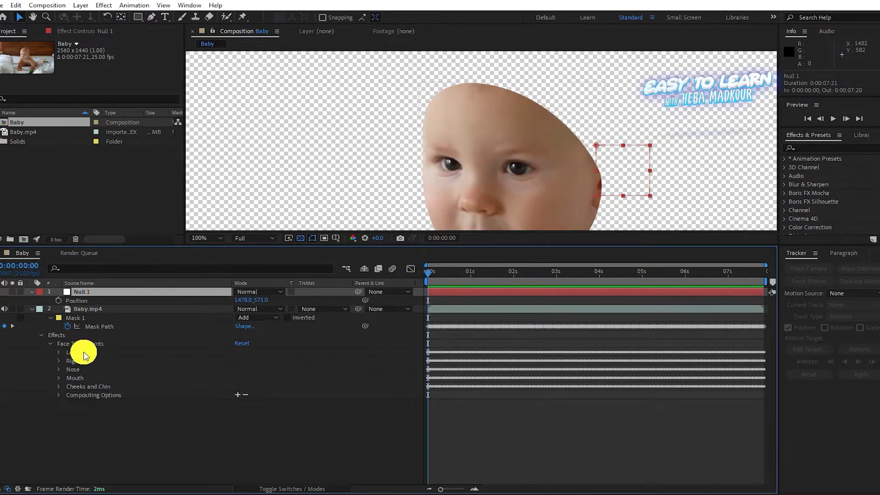
pyautogui.hotkey('ctrl', 'shift', 'a')
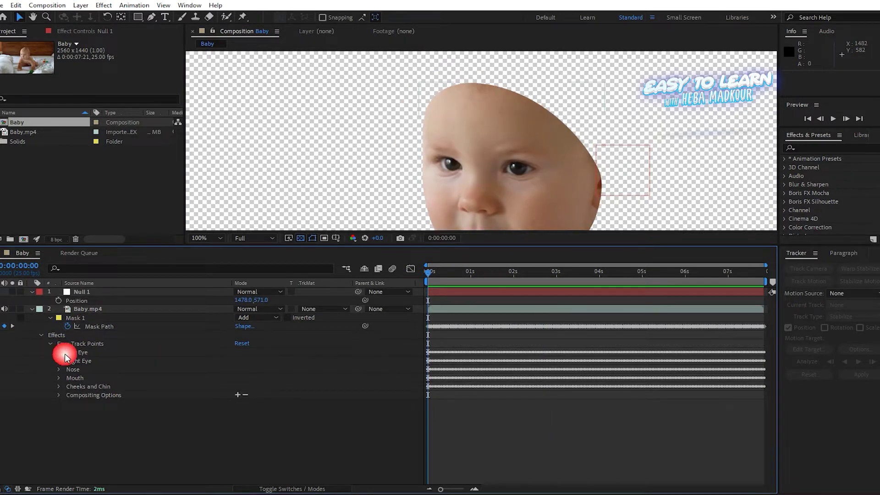
pyautogui.click(63, 354)
pyautogui.click(111, 361)
# Paste the Left Pupil keyframes onto Null 1's Position and check it follows the eye
pyautogui.click(118, 396)
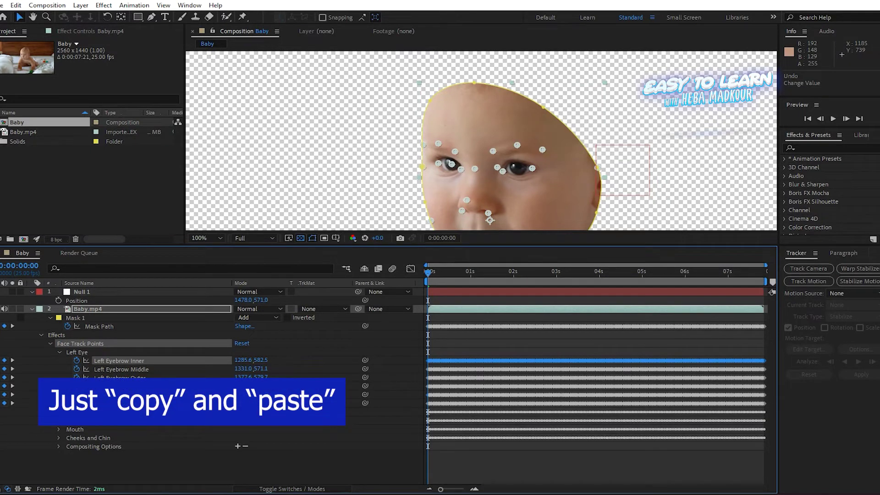
pyautogui.click(117, 395)
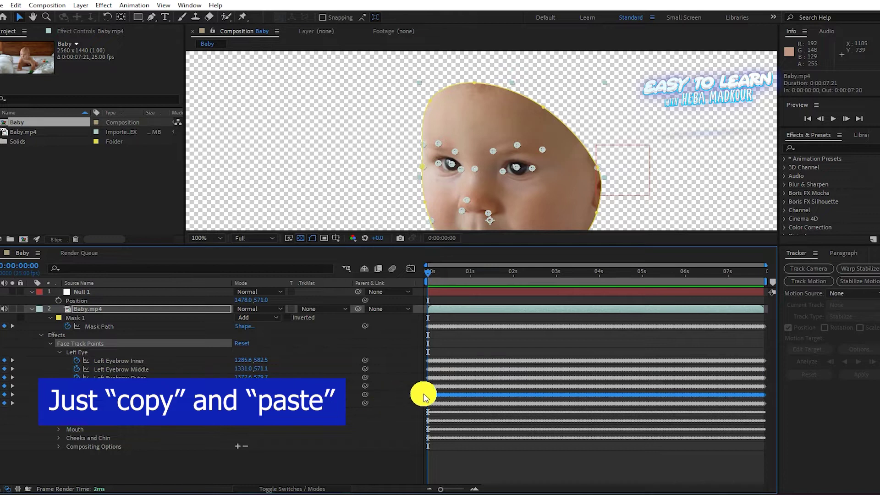
pyautogui.click(59, 300)
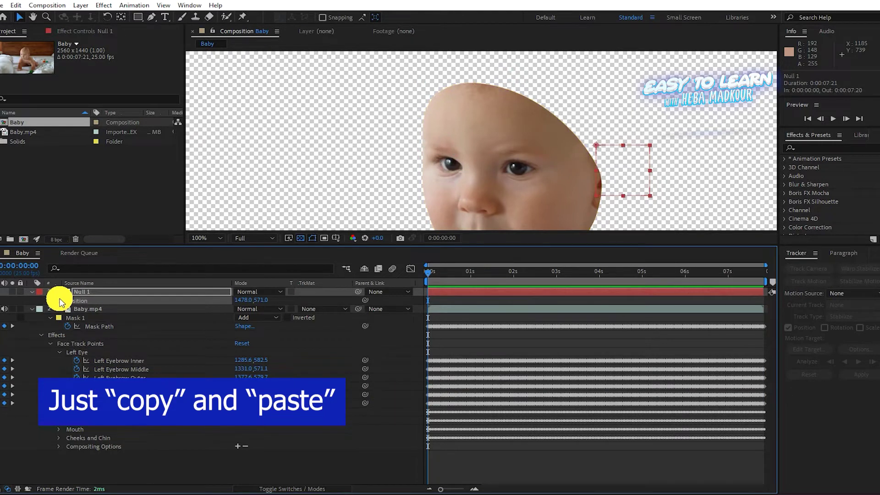
pyautogui.hotkey('ctrl', 'v')
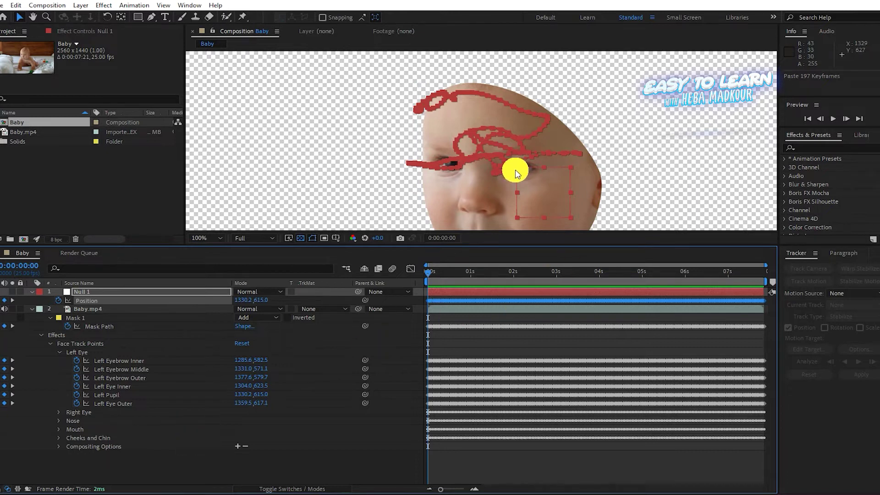
pyautogui.click(488, 271)
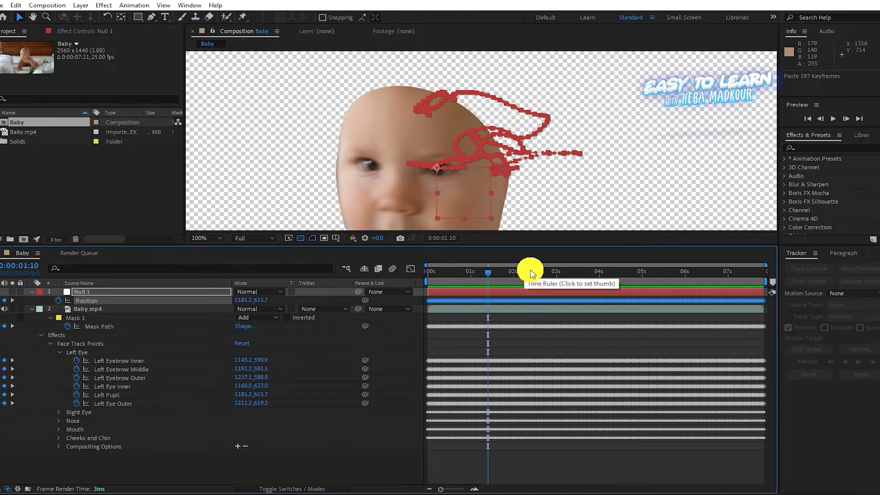
pyautogui.click(554, 273)
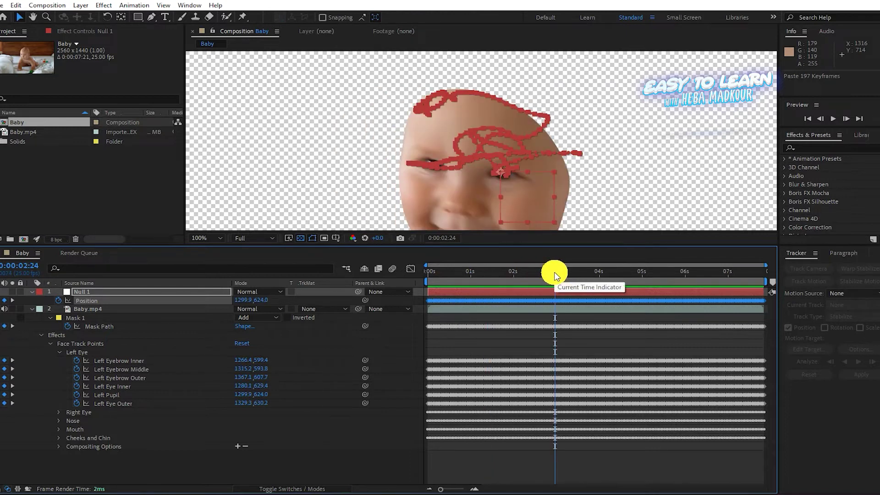
# Set Fast Previews to Adaptive Resolution and preview resolution to Third
pyautogui.click(288, 238)
pyautogui.click(321, 261)
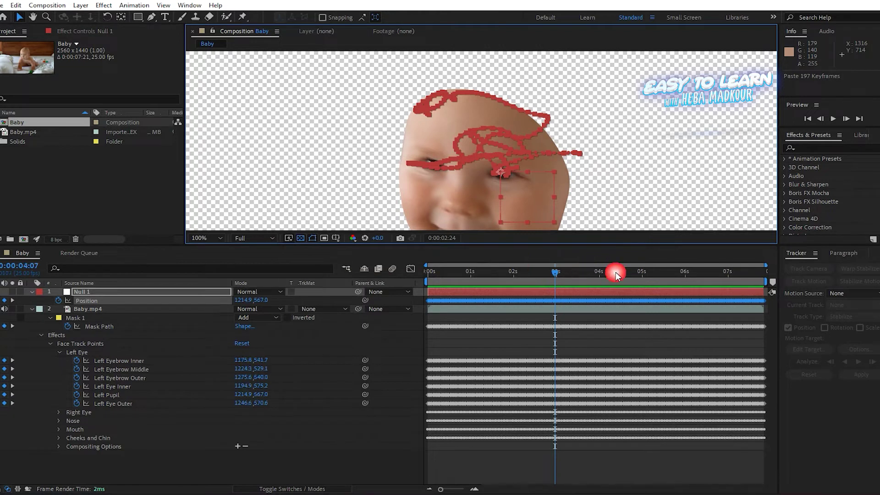
pyautogui.click(627, 273)
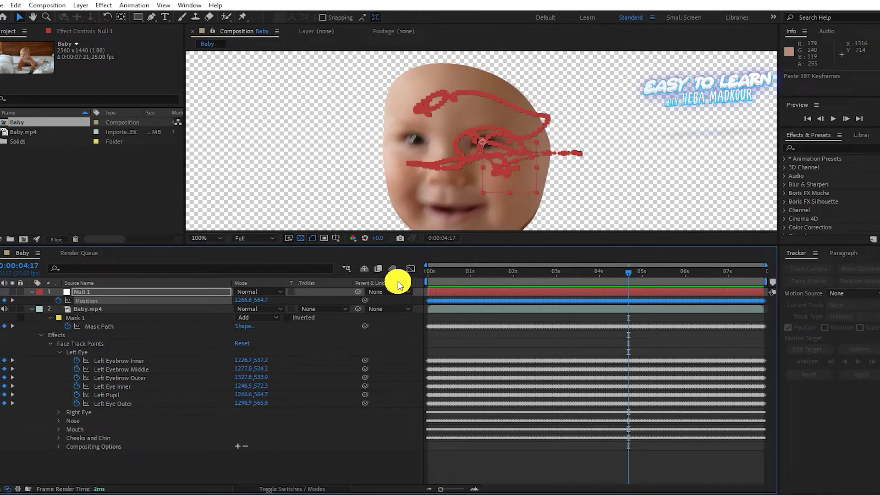
pyautogui.click(262, 237)
pyautogui.click(251, 284)
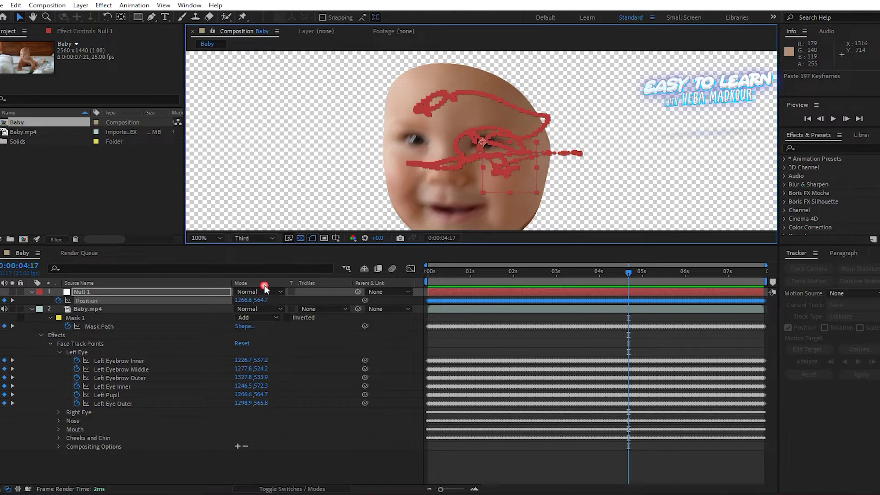
pyautogui.click(288, 238)
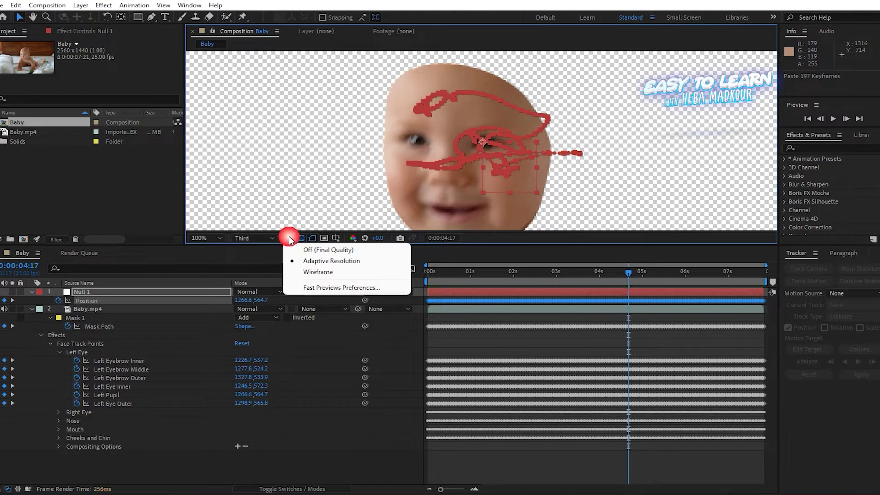
pyautogui.click(539, 281)
pyautogui.moveTo(497, 273); pyautogui.dragTo(428, 274)
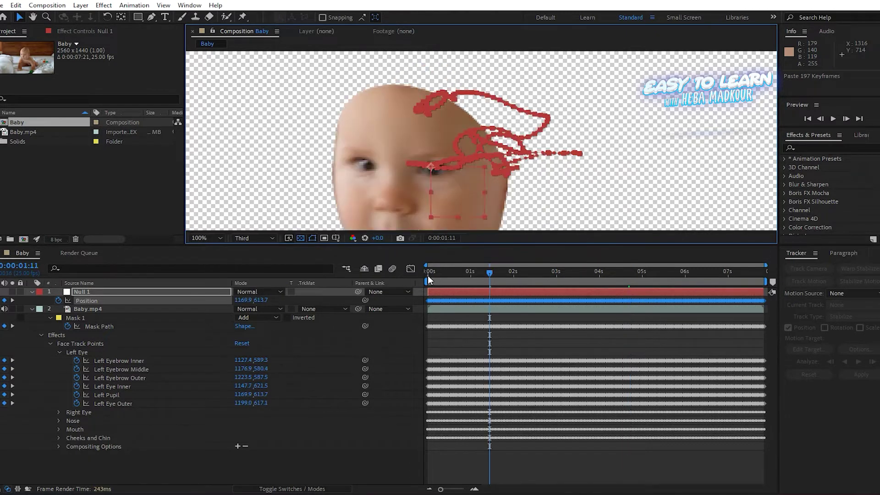
pyautogui.click(677, 274)
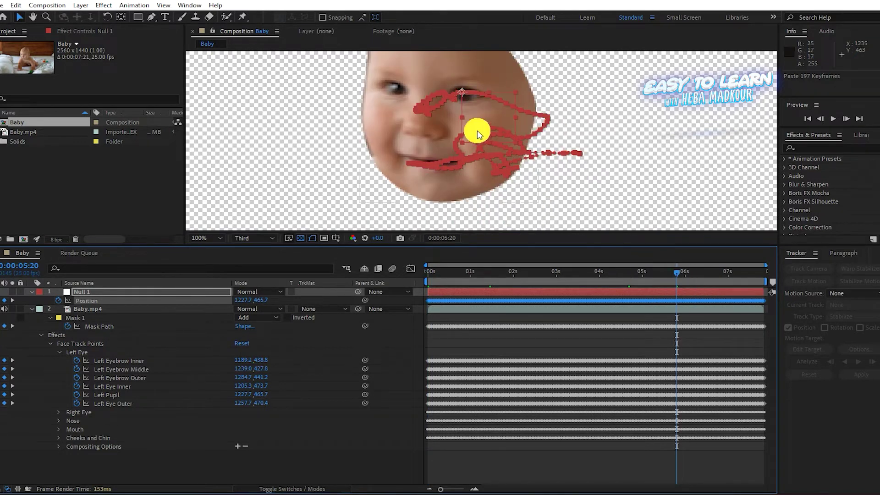
# Set Mask 1's mode to None and add water_23.mov as the top layer
pyautogui.click(257, 317)
pyautogui.click(256, 310)
pyautogui.click(31, 309)
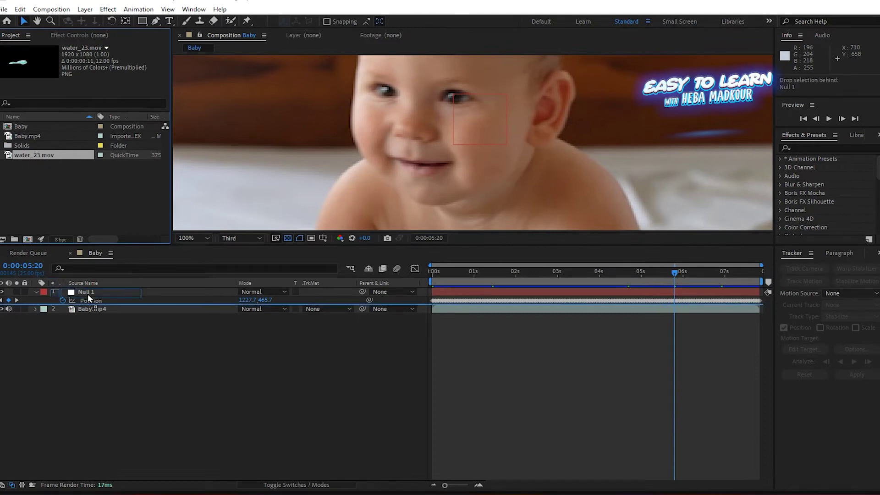
pyautogui.moveTo(44, 163); pyautogui.dragTo(86, 291)
# Preview the water splash and scale water_23.mov down
pyautogui.scroll(-4, 573, 114)
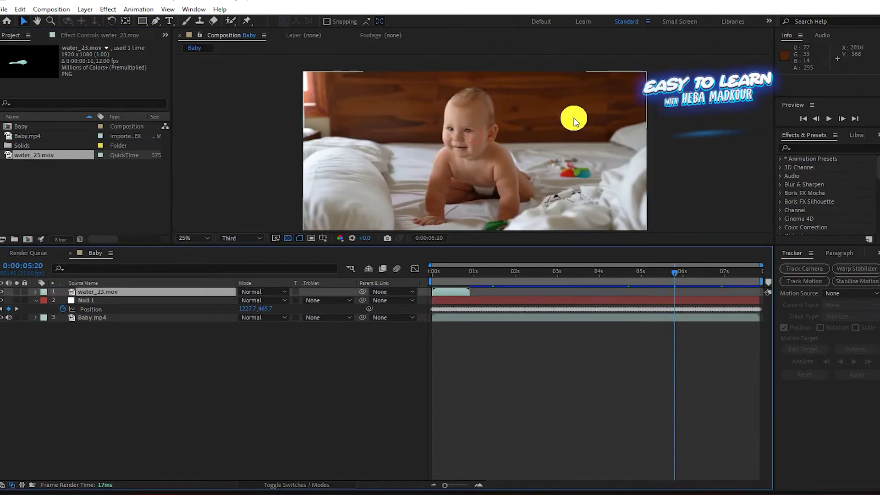
pyautogui.click(446, 278)
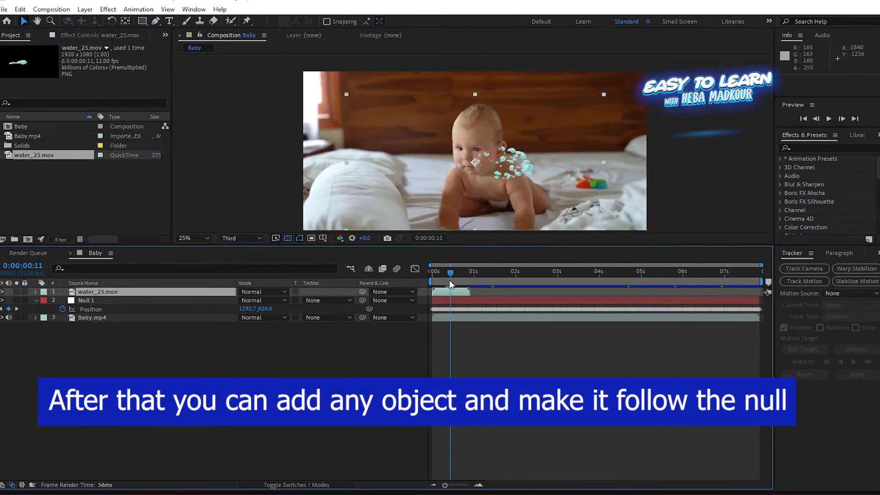
pyautogui.scroll(2, 534, 161)
pyautogui.click(444, 275)
pyautogui.moveTo(444, 275); pyautogui.dragTo(449, 275)
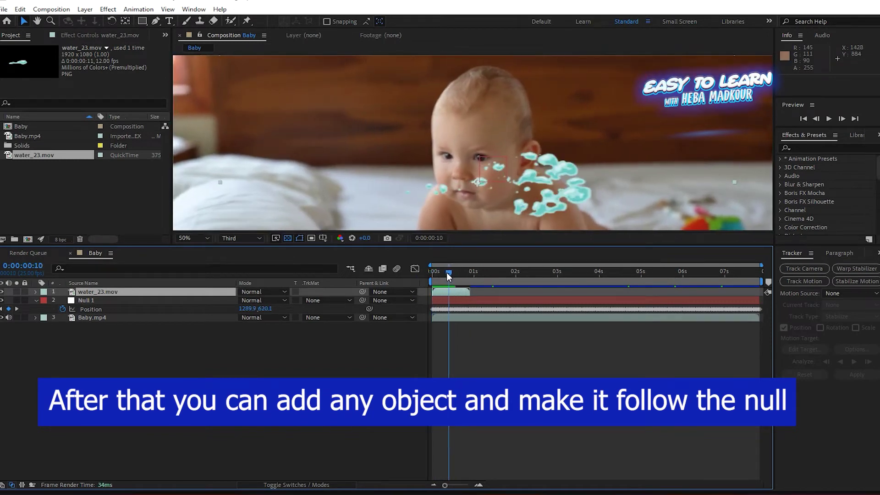
pyautogui.press('s')
pyautogui.moveTo(265, 300)
pyautogui.mouseDown()
pyautogui.moveTo(233, 309)
pyautogui.moveTo(277, 299)
pyautogui.mouseUp()
# Rotate the splash 54°, set its scale to 21% and place it at the eye
pyautogui.press('r')
pyautogui.moveTo(481, 183); pyautogui.dragTo(482, 159)
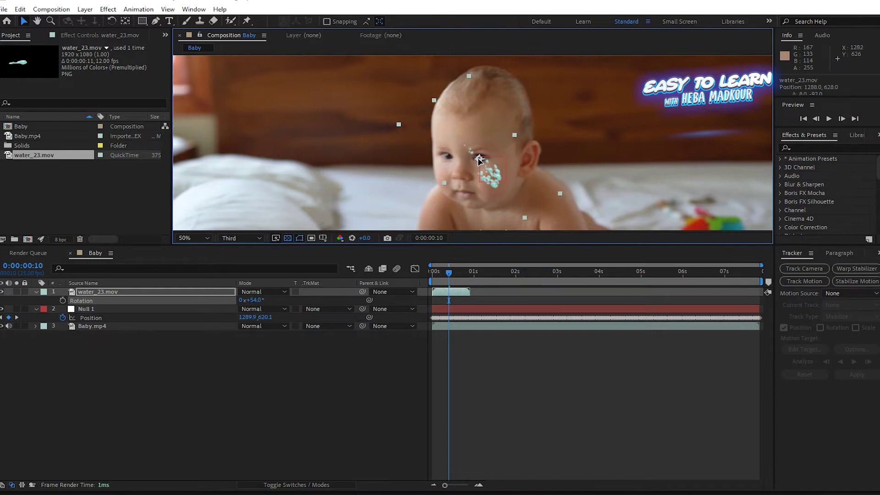
pyautogui.click(478, 160)
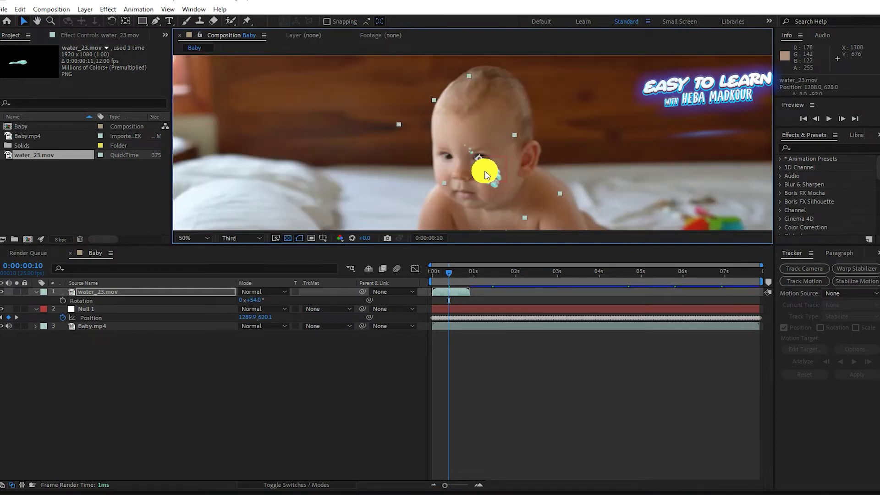
pyautogui.scroll(1, 484, 173)
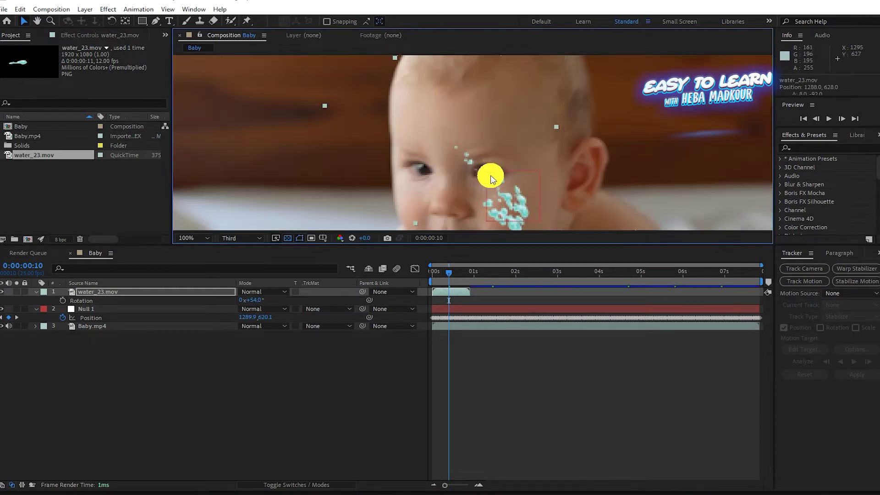
pyautogui.scroll(1, 485, 173)
pyautogui.press('s')
pyautogui.moveTo(457, 188); pyautogui.dragTo(500, 180)
pyautogui.moveTo(449, 272); pyautogui.dragTo(441, 278)
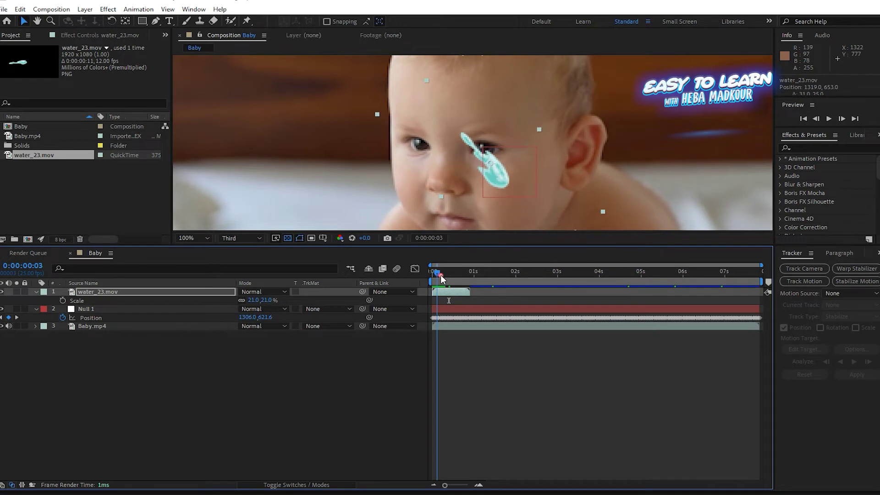
# Parent water_23.mov to Null 1 and preview the splash following the eye
pyautogui.click(381, 292)
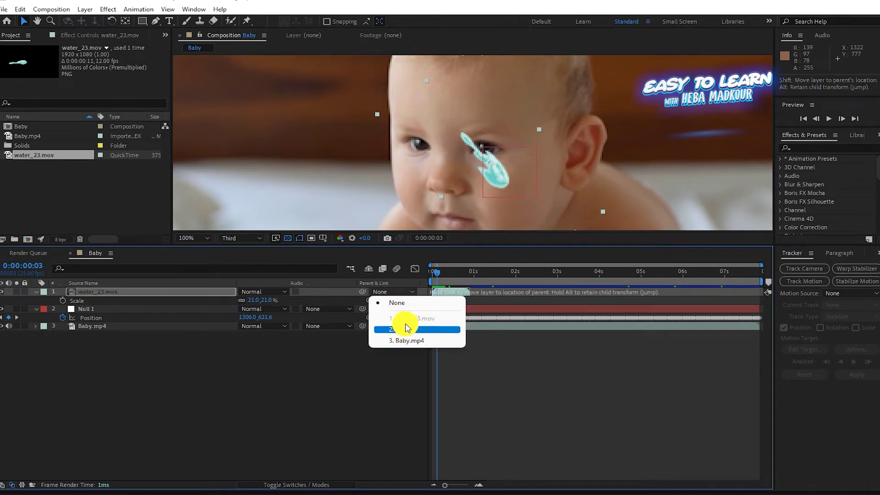
pyautogui.click(317, 317)
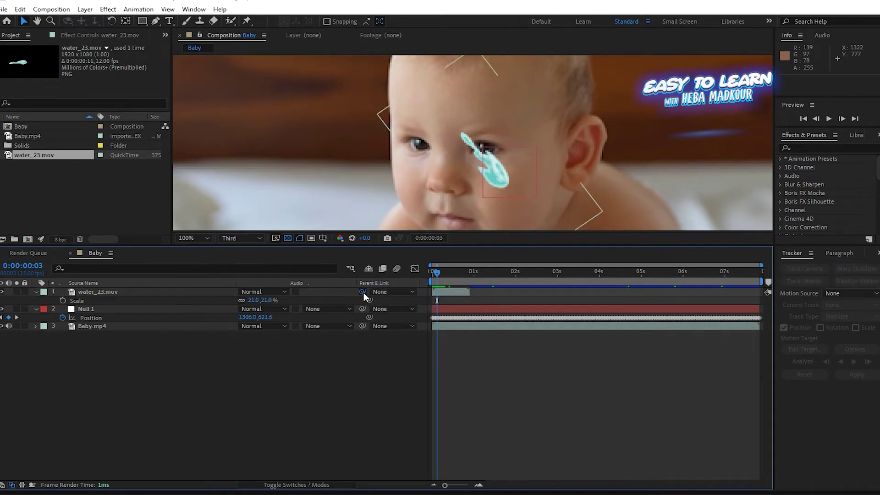
pyautogui.moveTo(363, 292); pyautogui.dragTo(167, 309)
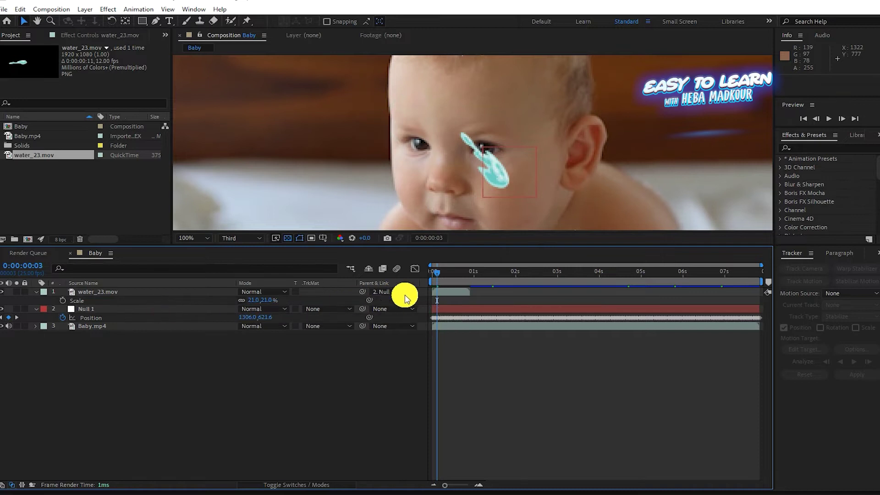
pyautogui.moveTo(430, 274)
pyautogui.mouseDown()
pyautogui.moveTo(460, 274)
pyautogui.moveTo(447, 274)
pyautogui.mouseUp()
# Adjust the splash's Position to sit right beside the eye
pyautogui.click(449, 292)
pyautogui.press('p')
pyautogui.click(352, 302)
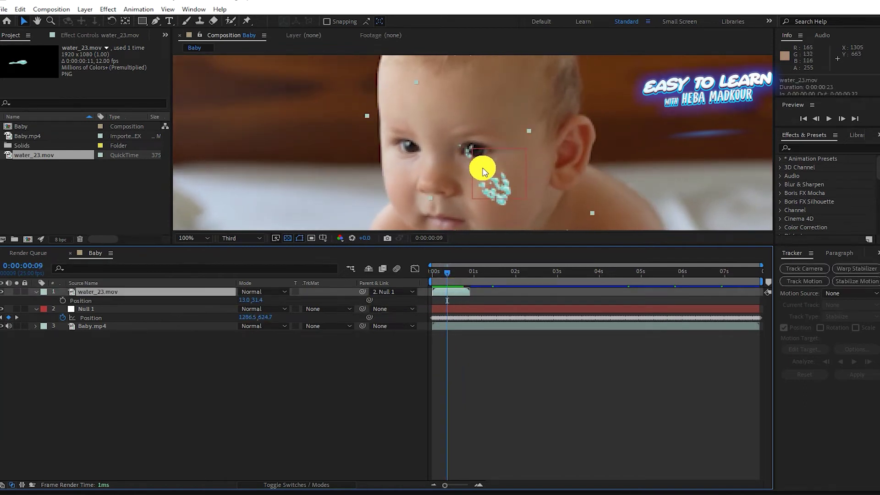
pyautogui.moveTo(480, 168); pyautogui.dragTo(510, 170)
pyautogui.click(456, 267)
pyautogui.moveTo(447, 273)
pyautogui.mouseDown()
pyautogui.moveTo(458, 277)
pyautogui.moveTo(440, 278)
pyautogui.mouseUp()
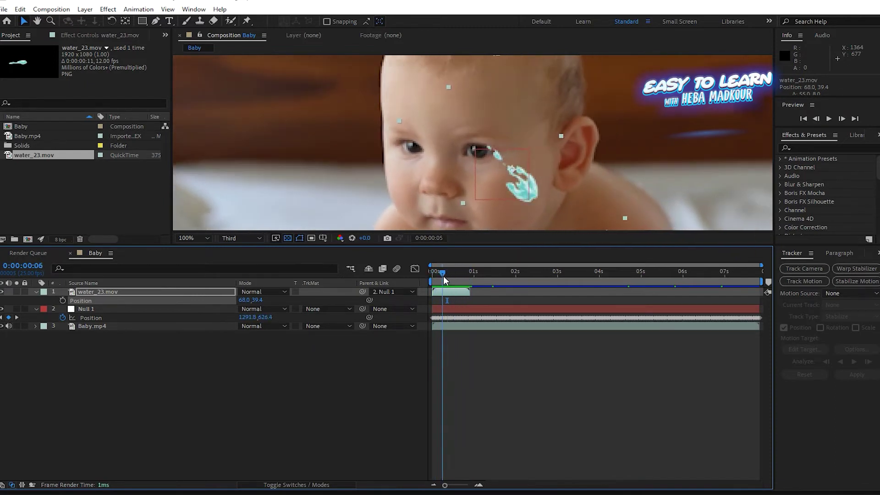
pyautogui.moveTo(440, 278); pyautogui.dragTo(430, 278)
pyautogui.click(250, 281)
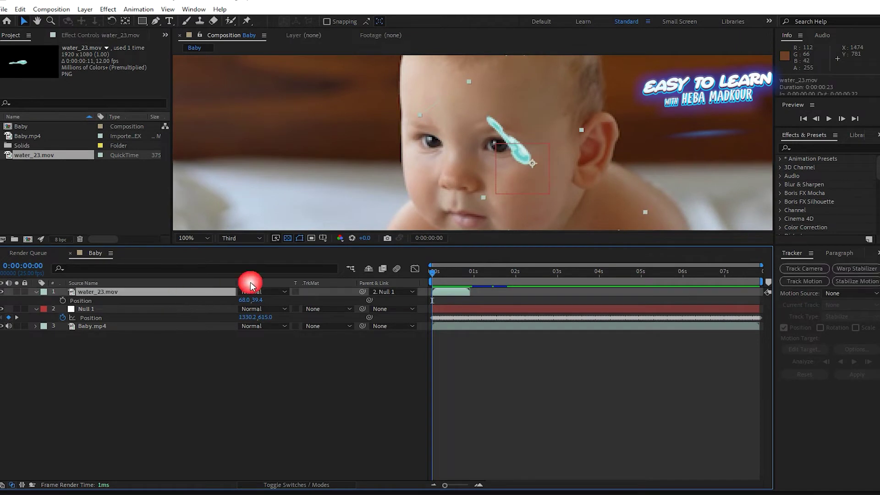
# Move the splash's anchor point onto the baby's eye with the Pan Behind tool
pyautogui.click(127, 22)
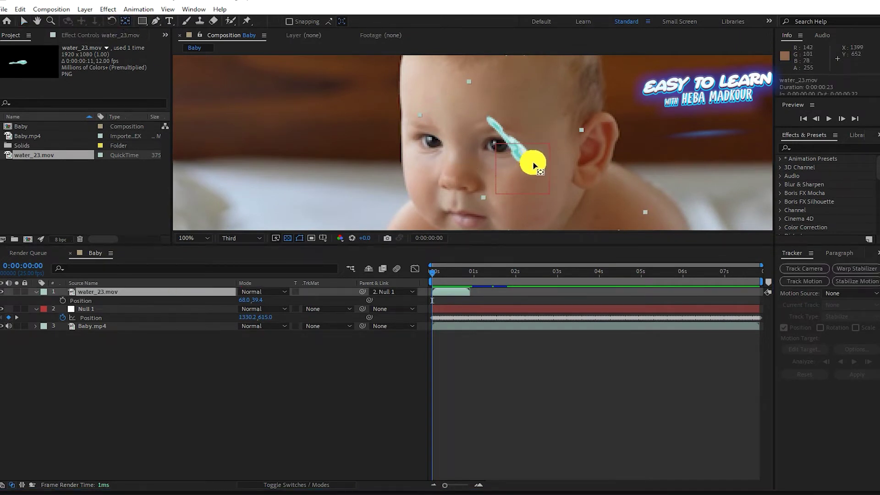
pyautogui.moveTo(505, 168); pyautogui.dragTo(506, 161)
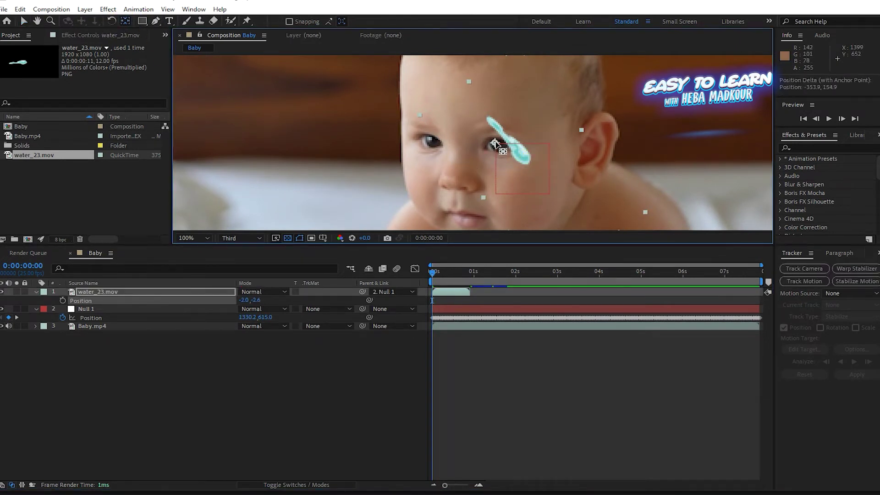
pyautogui.click(24, 21)
pyautogui.moveTo(530, 172)
pyautogui.mouseDown()
pyautogui.moveTo(537, 179)
pyautogui.moveTo(520, 179)
pyautogui.mouseUp()
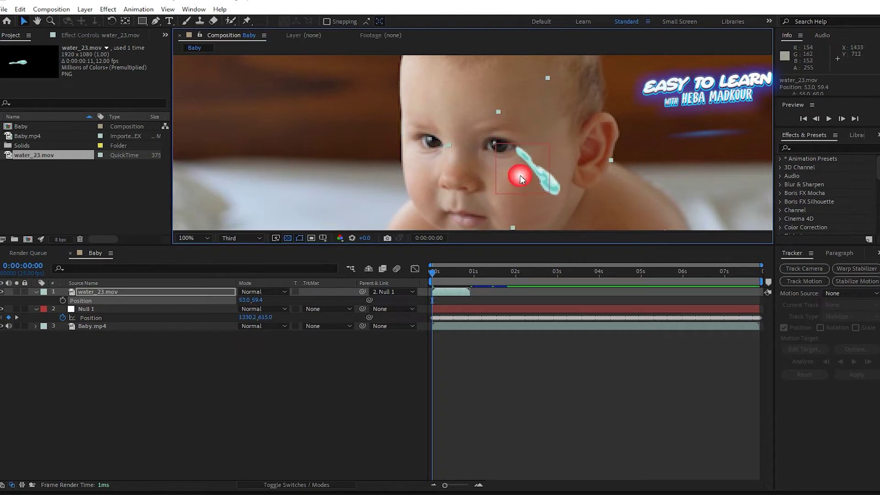
pyautogui.click(130, 22)
pyautogui.moveTo(523, 173); pyautogui.dragTo(496, 146)
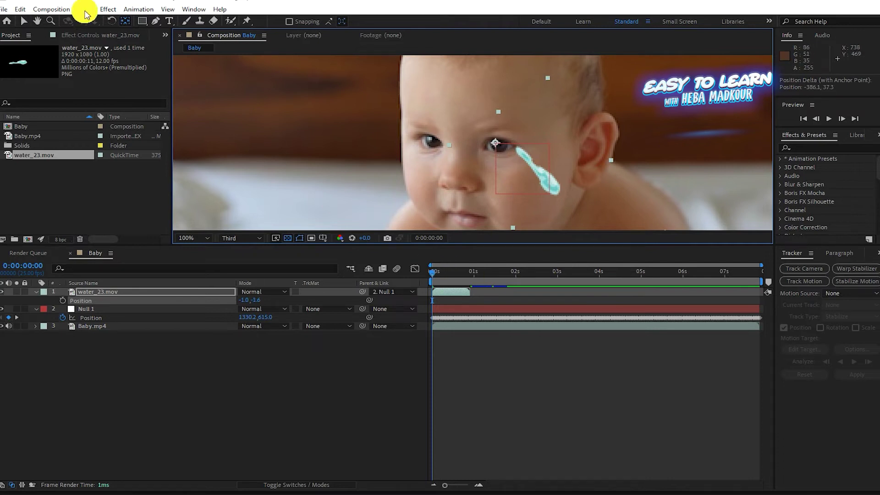
pyautogui.click(23, 21)
pyautogui.moveTo(434, 273); pyautogui.dragTo(431, 273)
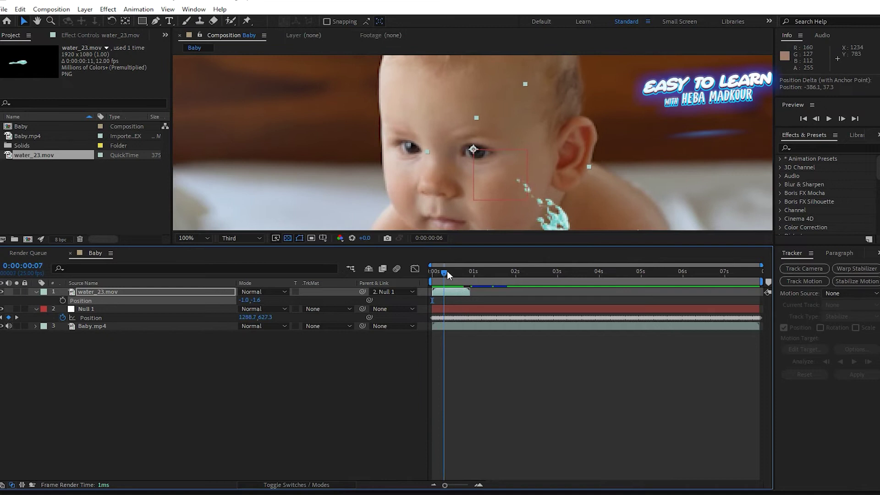
pyautogui.moveTo(429, 273)
pyautogui.mouseDown()
pyautogui.moveTo(450, 272)
pyautogui.moveTo(491, 292)
pyautogui.moveTo(438, 276)
pyautogui.moveTo(495, 277)
pyautogui.moveTo(525, 292)
pyautogui.moveTo(500, 277)
pyautogui.moveTo(434, 276)
pyautogui.moveTo(536, 274)
pyautogui.mouseUp()
pyautogui.click(458, 293)
# Duplicate the three splash layers and shift the copies later in time
pyautogui.hotkey('ctrl', 'd')
pyautogui.hotkey('ctrl', 'd')
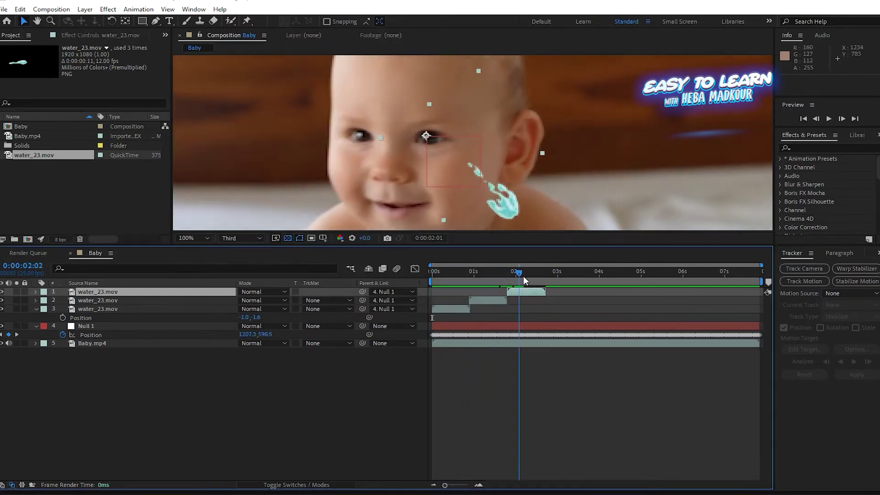
pyautogui.keyDown('shift'); pyautogui.click(461, 311); pyautogui.keyUp('shift')
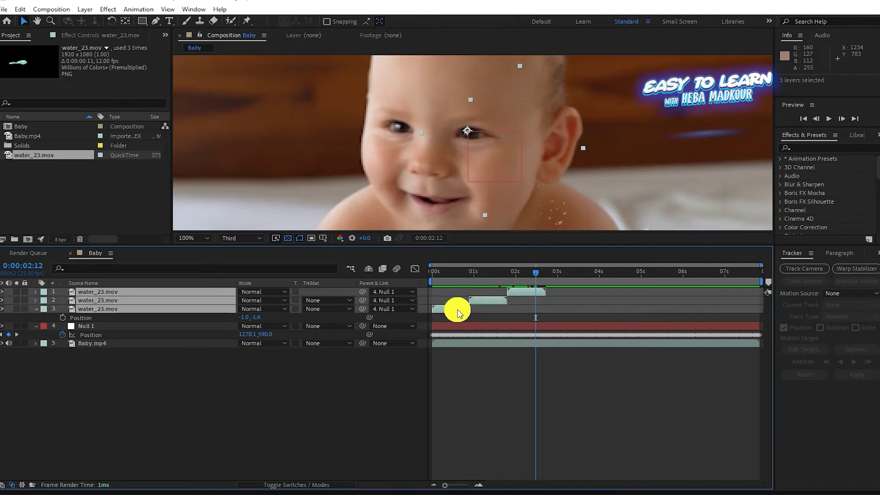
pyautogui.hotkey('ctrl', 'd')
pyautogui.moveTo(197, 308); pyautogui.dragTo(191, 296)
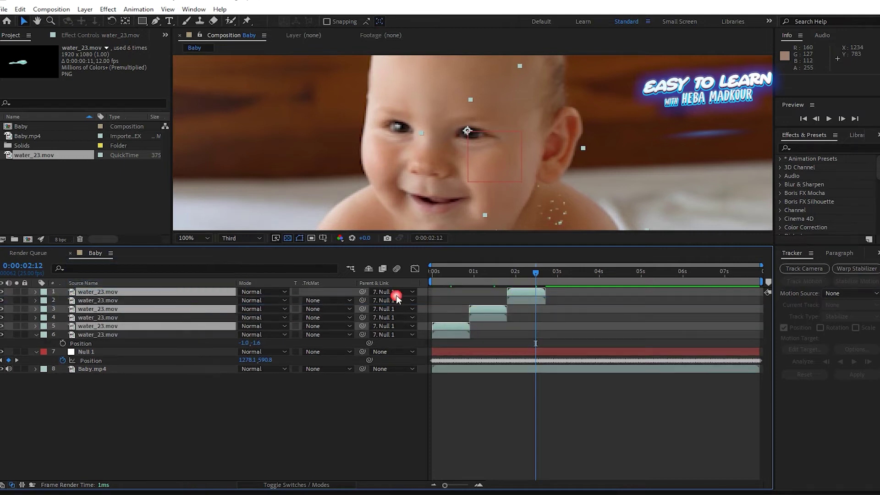
pyautogui.moveTo(481, 298)
pyautogui.mouseDown()
pyautogui.moveTo(597, 295)
pyautogui.moveTo(646, 272)
pyautogui.mouseUp()
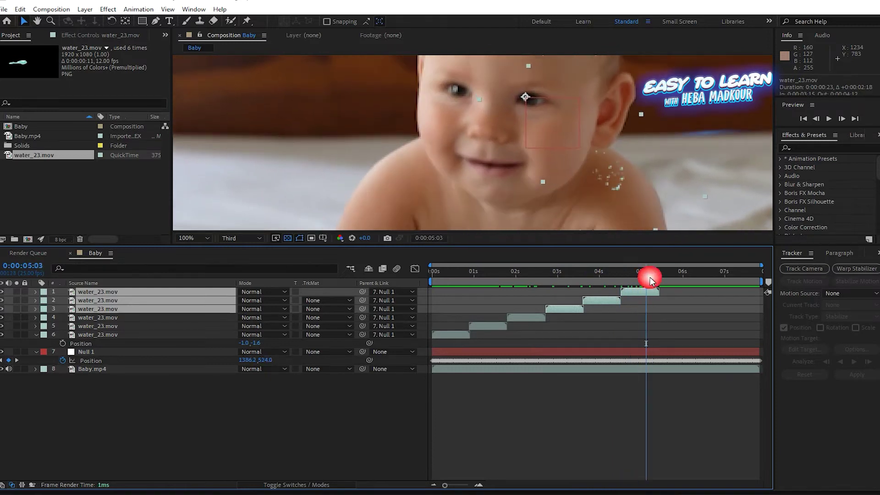
# Duplicate the top three splash layers again, move them above layer 1, and offset them later to continue the staircase
pyautogui.hotkey('ctrl', 'd')
pyautogui.click(575, 318)
pyautogui.moveTo(176, 332); pyautogui.dragTo(178, 298)
pyautogui.click(179, 299)
pyautogui.hotkey('ctrl', 'z')
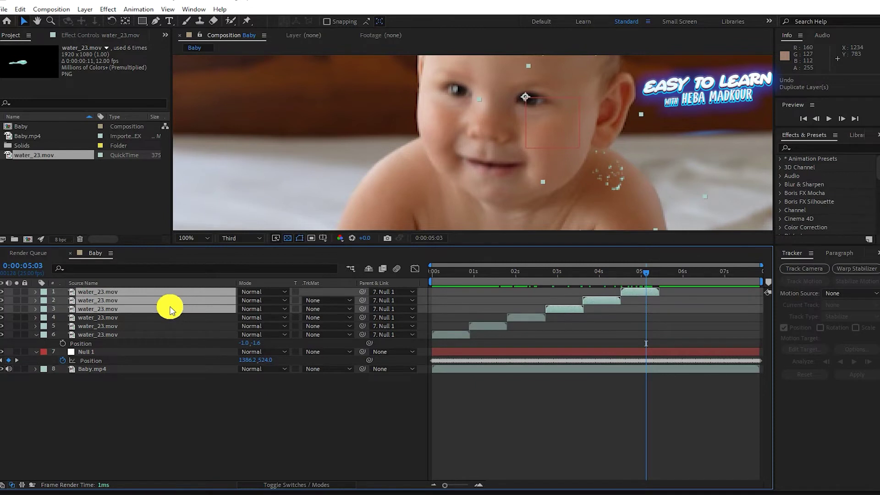
pyautogui.hotkey('ctrl', 'd')
pyautogui.moveTo(147, 325); pyautogui.dragTo(157, 299)
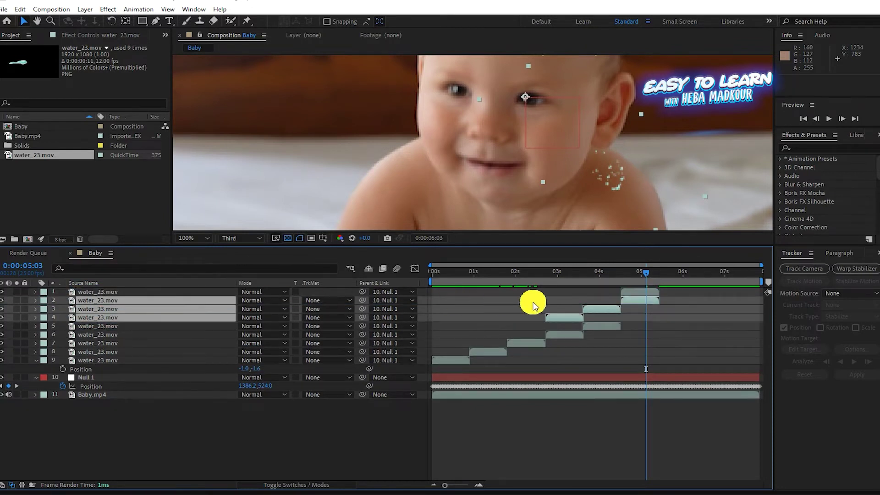
pyautogui.moveTo(141, 309)
pyautogui.mouseDown()
pyautogui.moveTo(140, 295)
pyautogui.moveTo(244, 294)
pyautogui.mouseUp()
pyautogui.moveTo(562, 310); pyautogui.dragTo(678, 310)
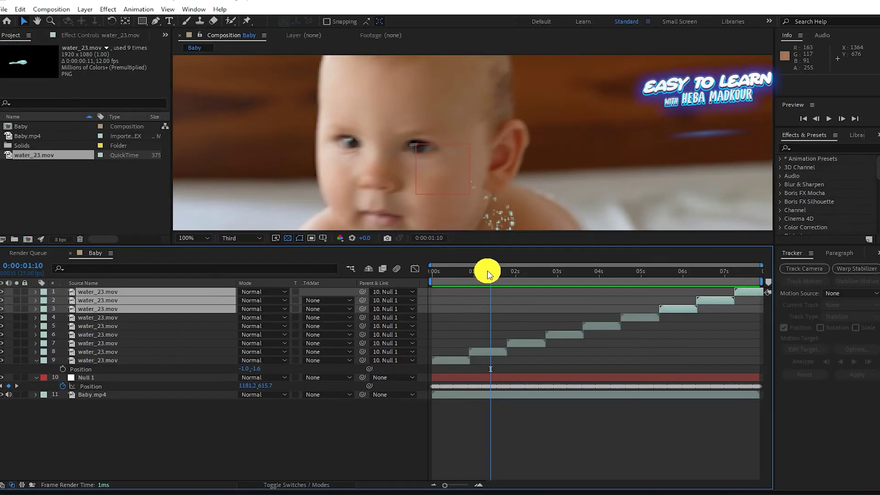
# Duplicate all nine water_23.mov layers and move the new set to the top of the stack
pyautogui.moveTo(487, 273); pyautogui.dragTo(438, 278)
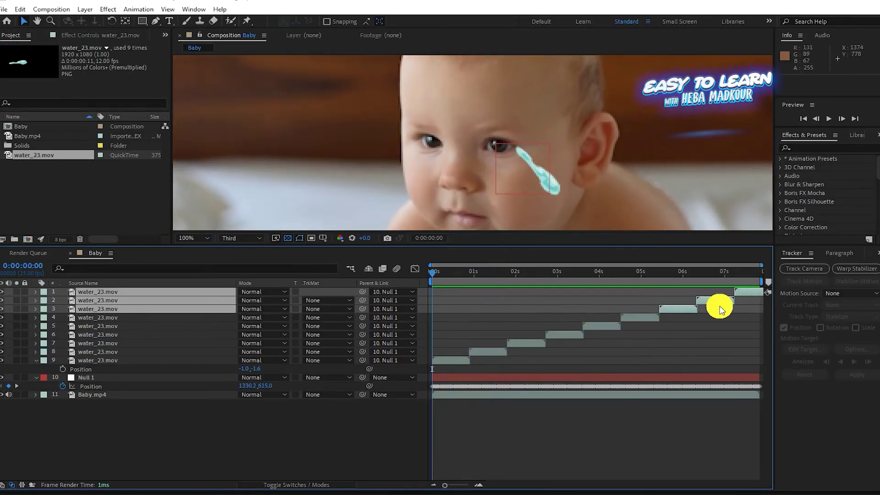
pyautogui.keyDown('shift'); pyautogui.click(454, 360); pyautogui.keyUp('shift')
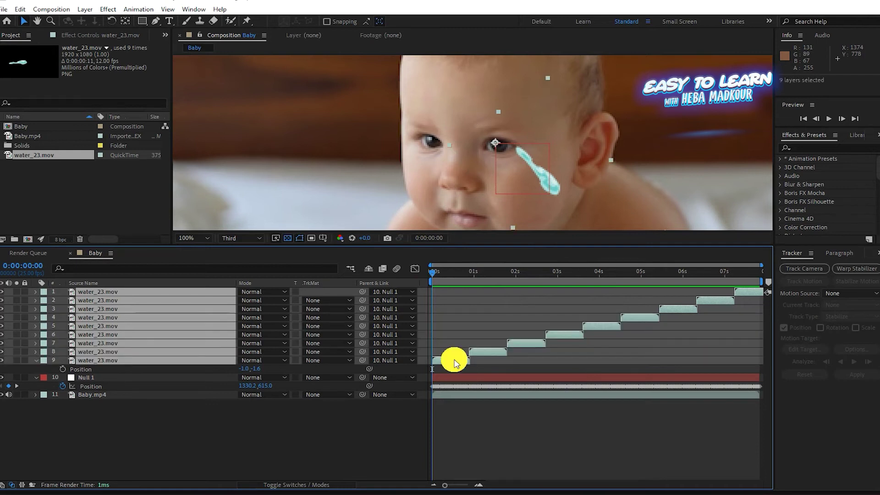
pyautogui.hotkey('ctrl', 'd')
pyautogui.moveTo(118, 416); pyautogui.dragTo(112, 298)
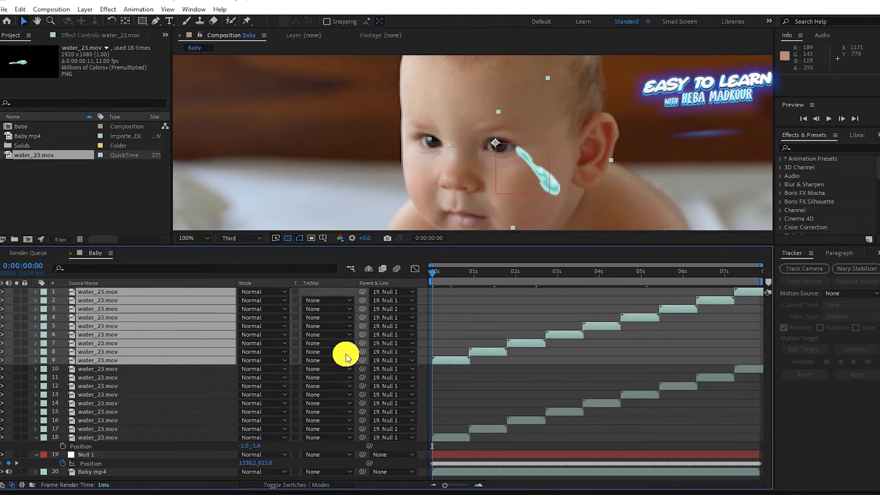
# Reveal Baby.mp4's face-tracking keyframes and add a new null object
pyautogui.click(108, 472)
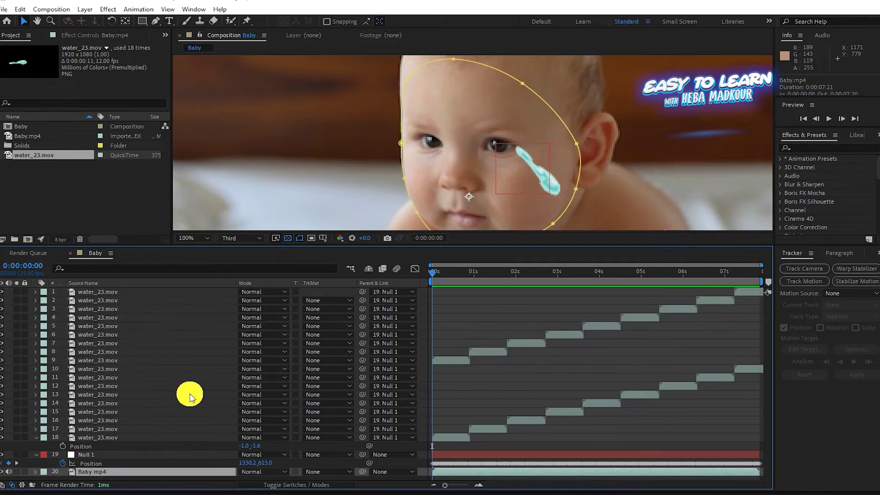
pyautogui.press('u')
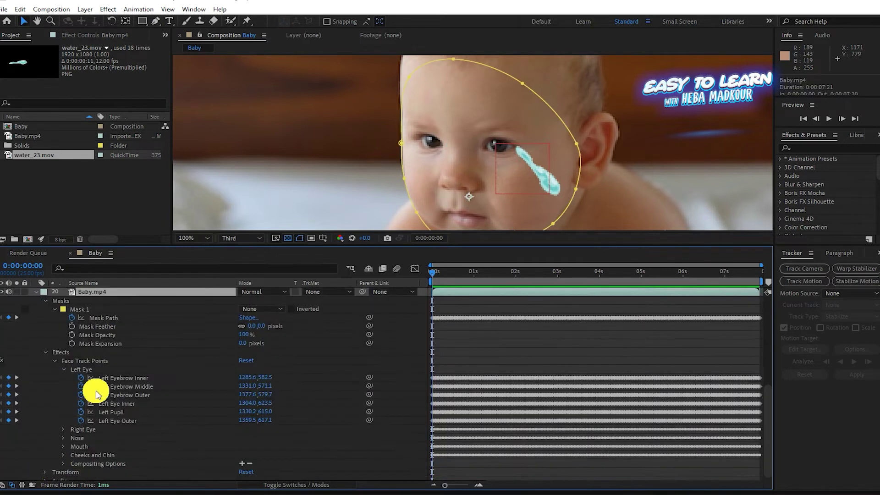
pyautogui.click(83, 10)
pyautogui.moveTo(165, 15)
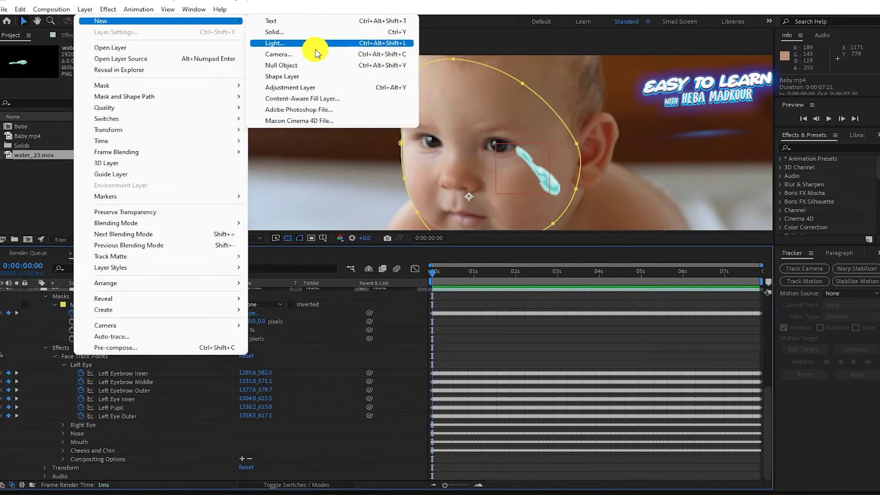
pyautogui.click(314, 64)
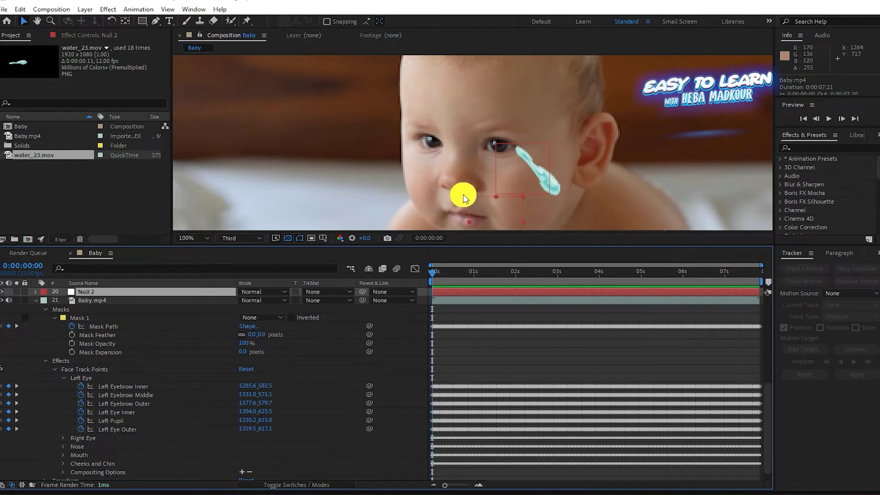
# Copy the Right Pupil keyframes and paste them onto Null 2's Position
pyautogui.click(63, 378)
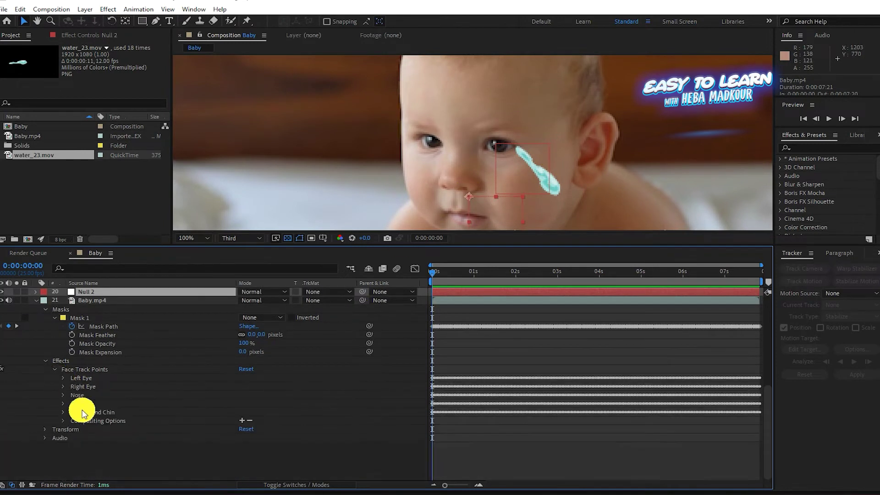
pyautogui.click(64, 425)
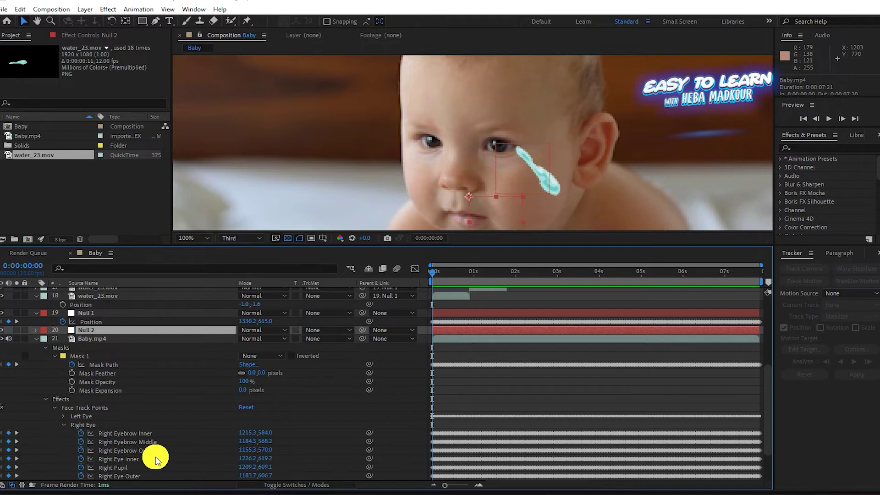
pyautogui.click(118, 468)
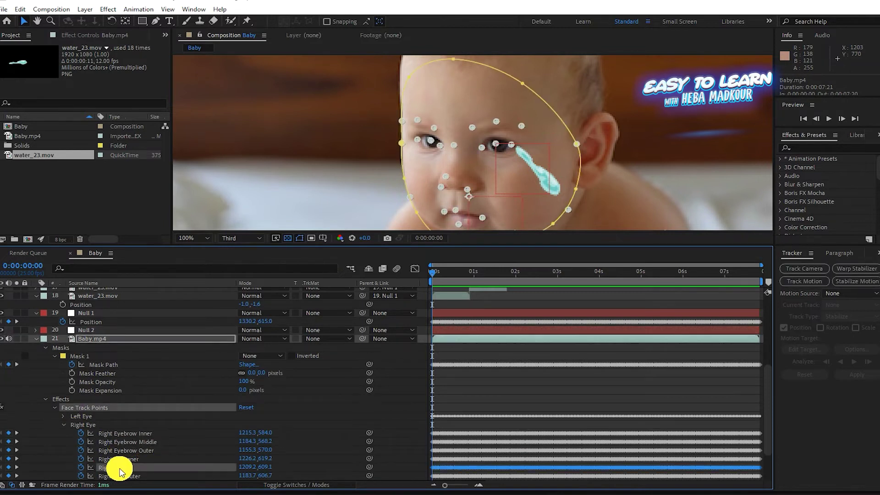
pyautogui.hotkey('ctrl', 'c')
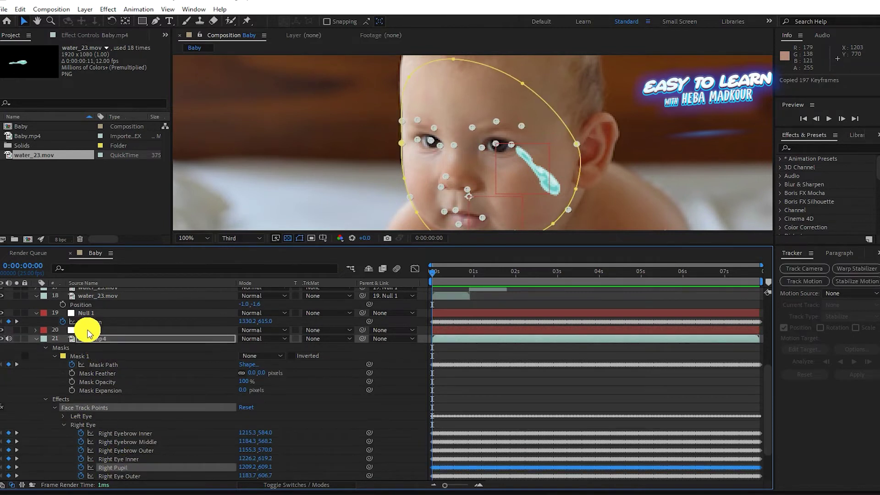
pyautogui.click(88, 331)
pyautogui.hotkey('ctrl', 'v')
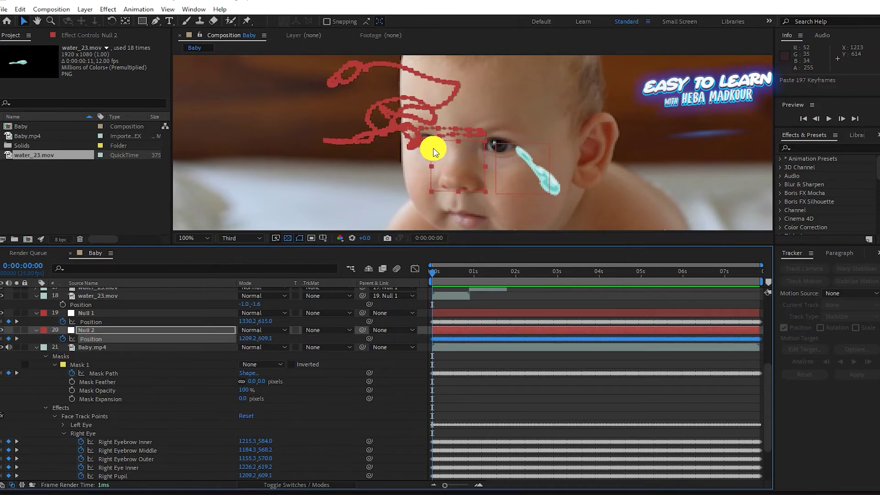
# Parent water layers 1–9 to Null 2 and scrub to confirm they follow the eye
pyautogui.click(37, 348)
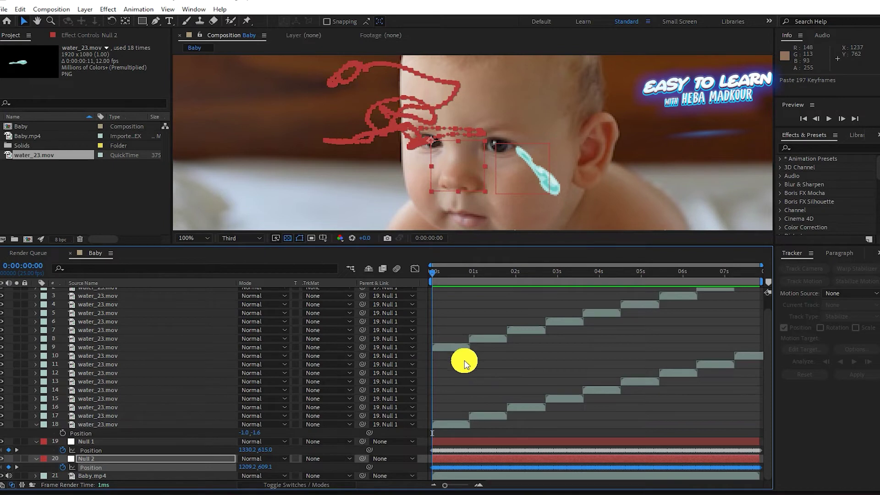
pyautogui.click(448, 348)
pyautogui.scroll(1, 186, 314)
pyautogui.keyDown('shift'); pyautogui.click(156, 291); pyautogui.keyUp('shift')
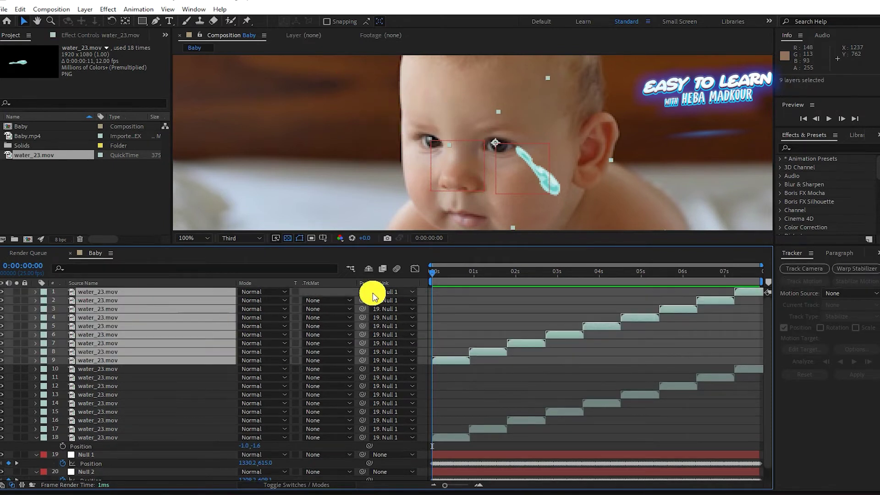
pyautogui.click(373, 295)
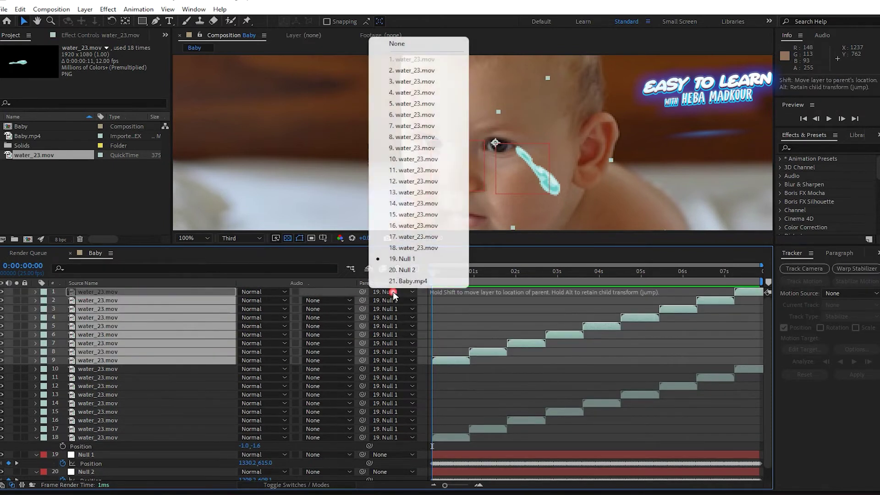
pyautogui.click(418, 271)
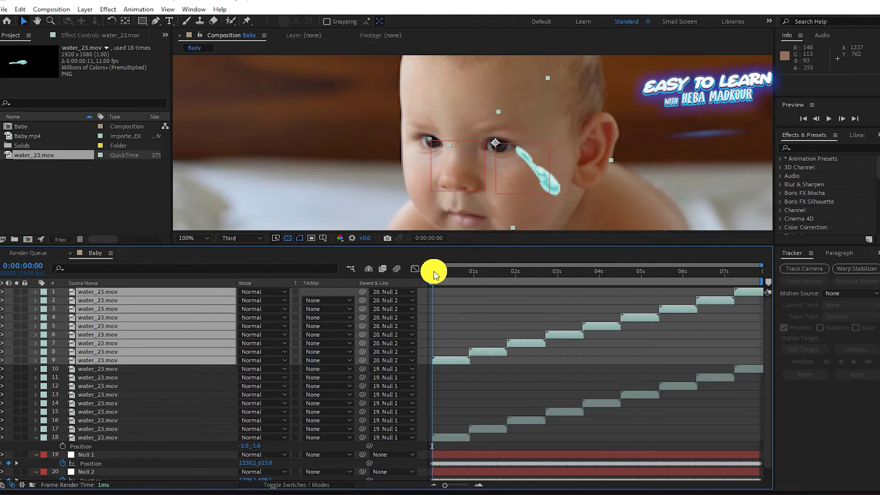
pyautogui.moveTo(436, 273); pyautogui.dragTo(452, 273)
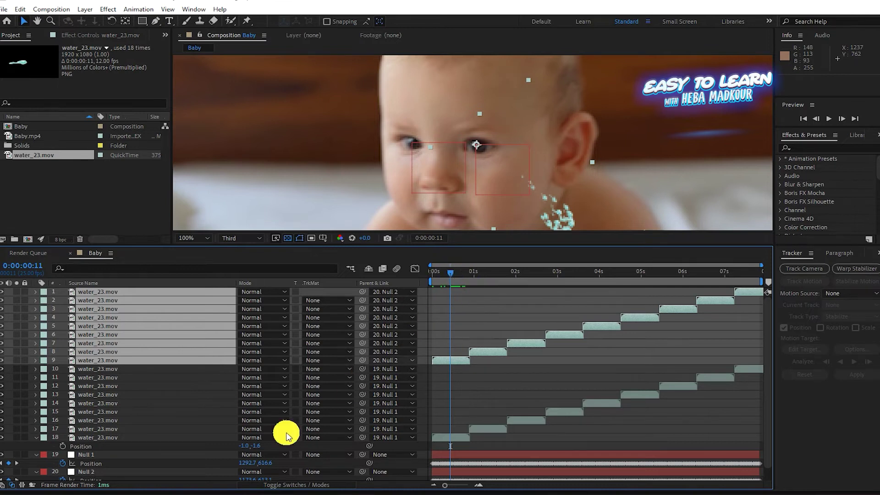
# Flip splash layers 1–9 horizontally via Transform > Flip Horizontal
pyautogui.rightClick(204, 293)
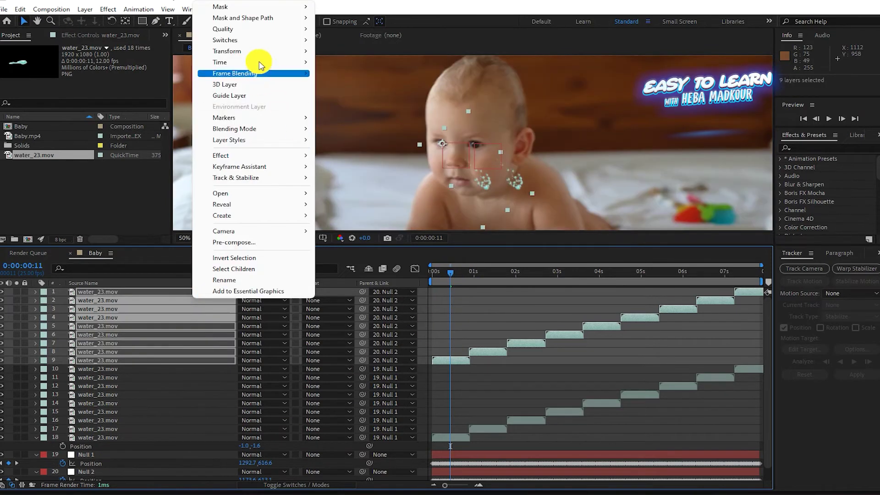
pyautogui.moveTo(265, 53)
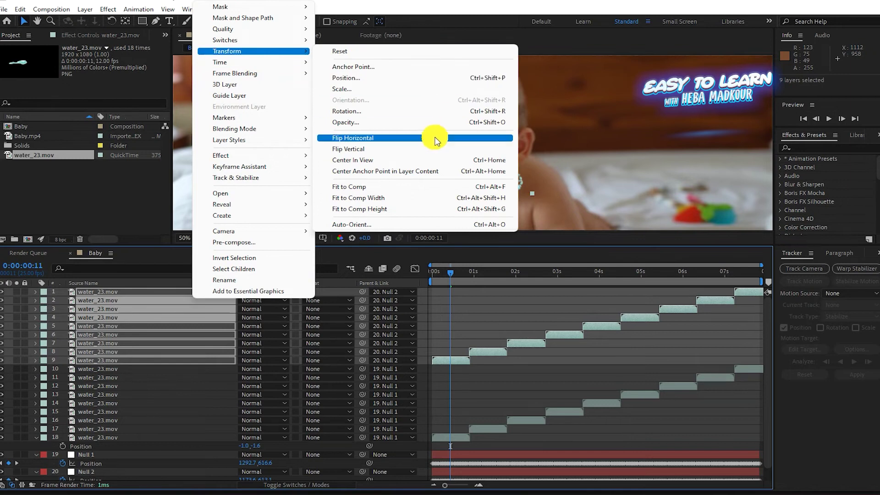
pyautogui.click(401, 137)
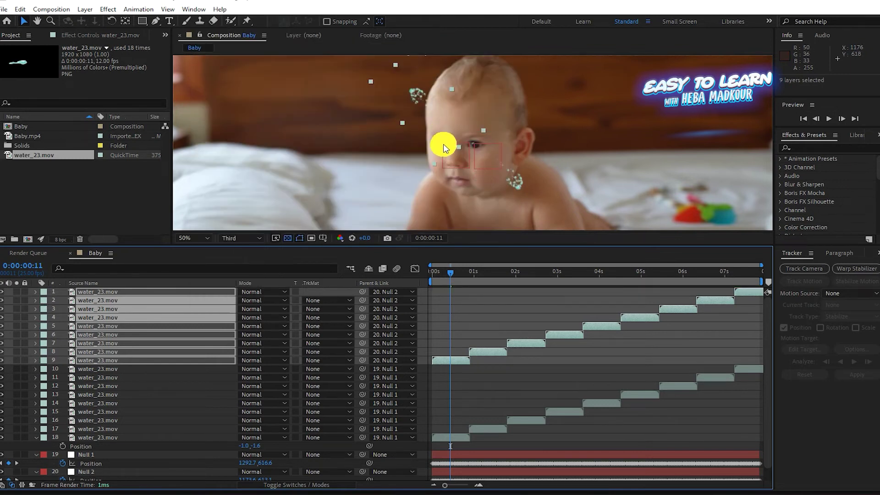
# Rotate the nine splash layers to -40° and preview the animation from the first frame
pyautogui.press('p')
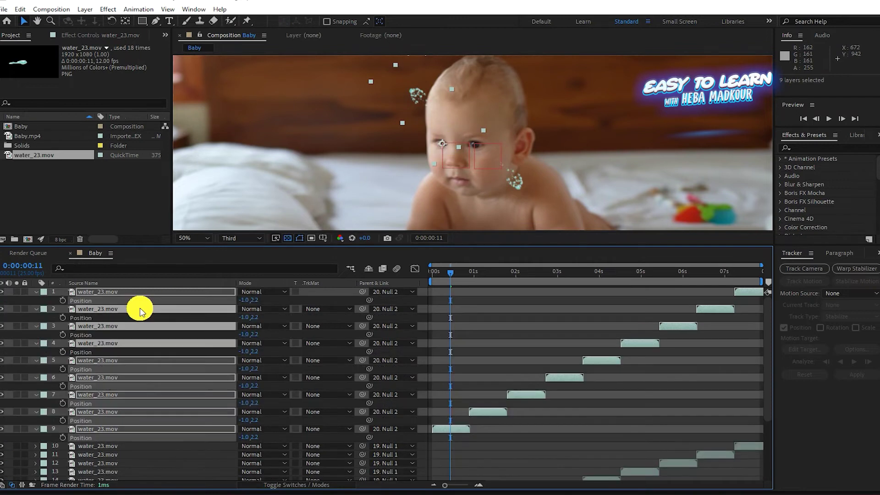
pyautogui.press('r')
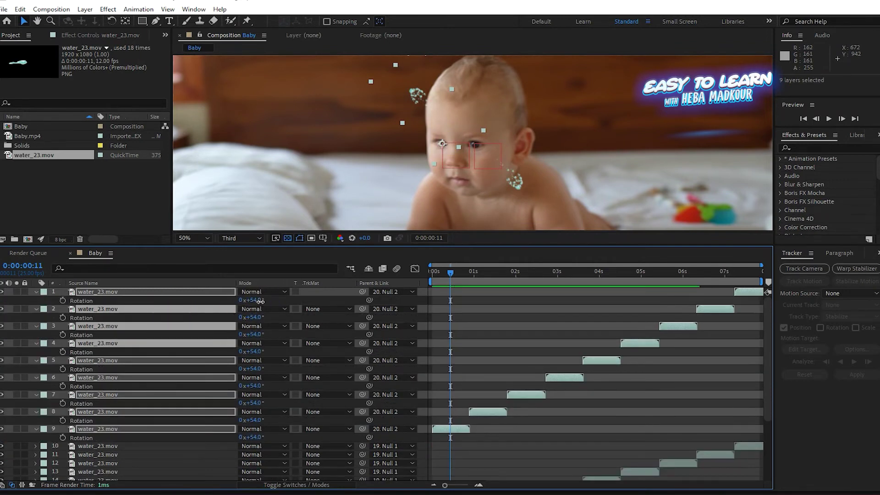
pyautogui.moveTo(257, 304); pyautogui.dragTo(249, 301)
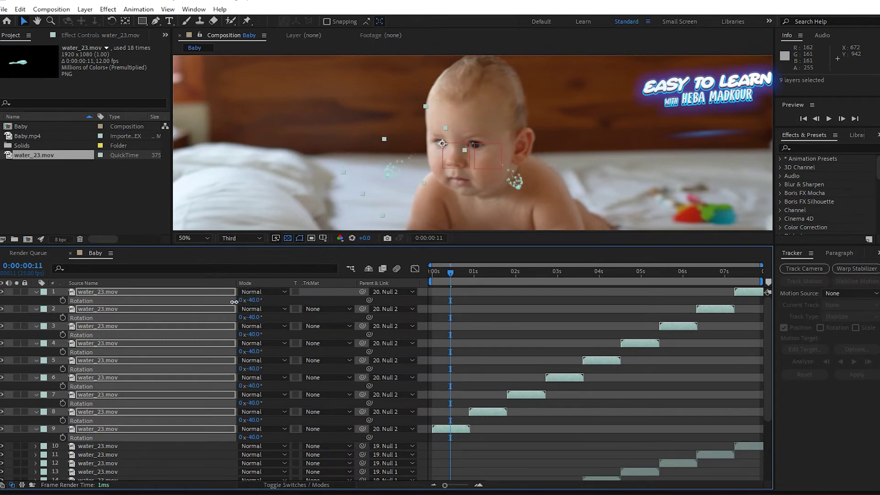
pyautogui.moveTo(450, 275); pyautogui.dragTo(422, 279)
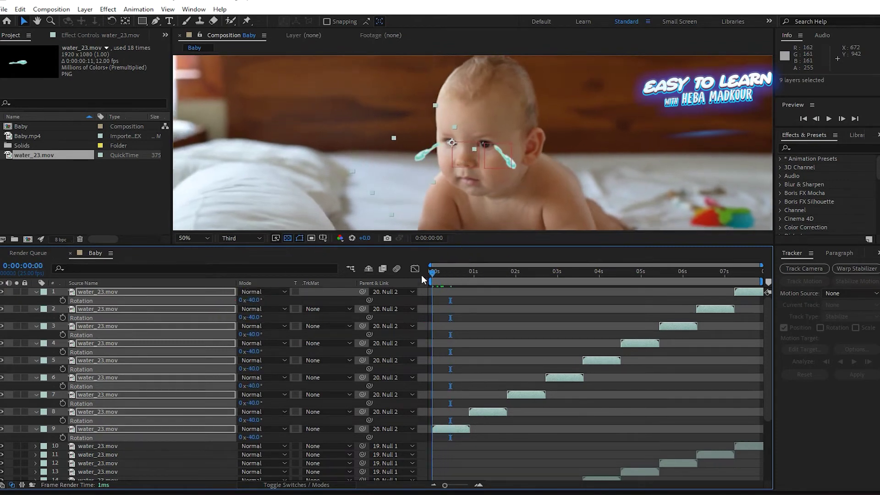
pyautogui.press('space')
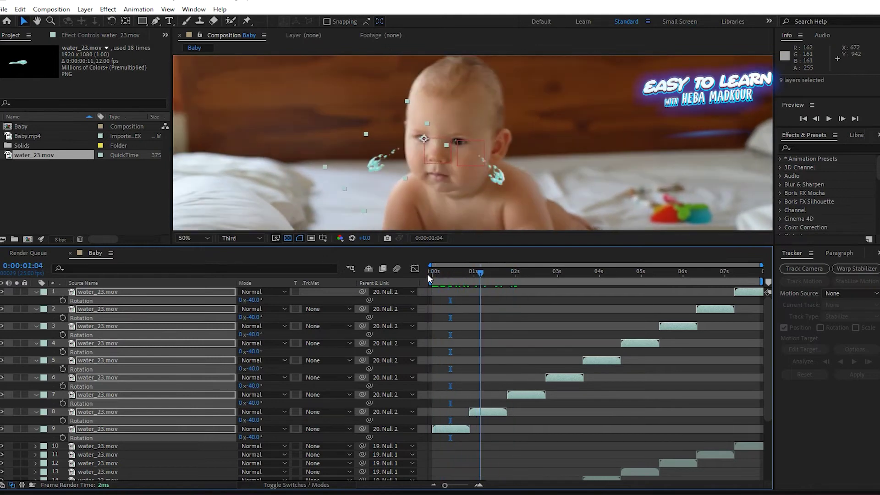
pyautogui.click(408, 274)
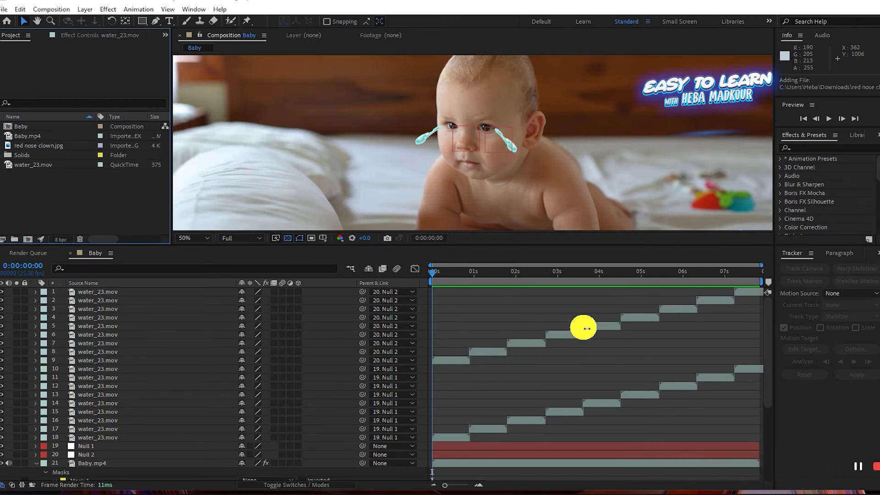
# Enable motion blur for the composition and all 18 water_23.mov layers, then bring in red nose clown.jpg
pyautogui.click(397, 269)
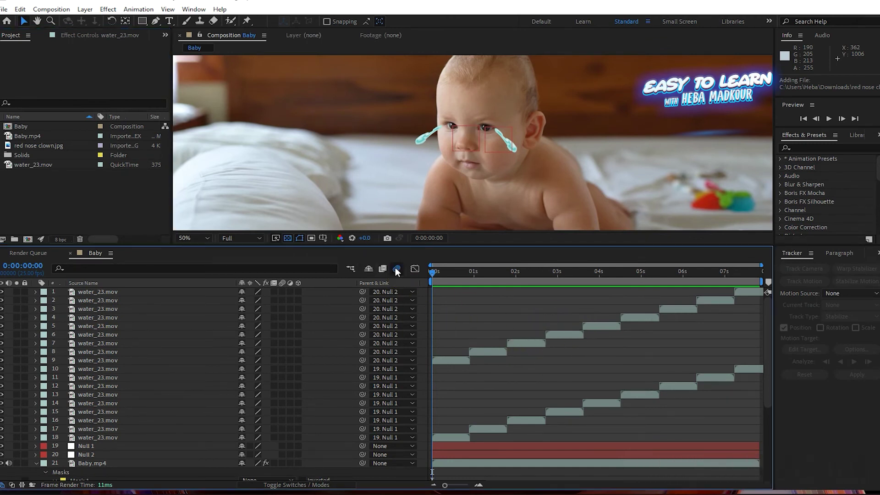
pyautogui.click(87, 437)
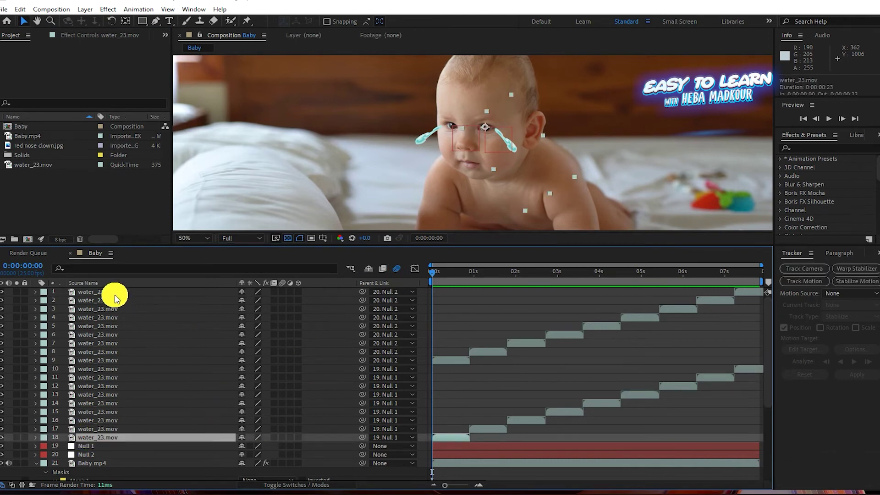
pyautogui.keyDown('shift'); pyautogui.click(114, 291); pyautogui.keyUp('shift')
pyautogui.click(281, 293)
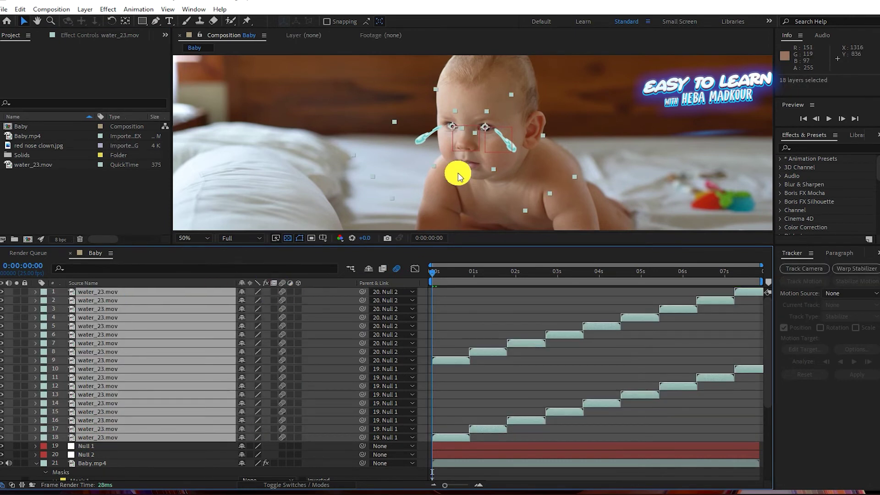
pyautogui.moveTo(469, 270)
pyautogui.mouseDown()
pyautogui.moveTo(434, 273)
pyautogui.moveTo(448, 273)
pyautogui.mouseUp()
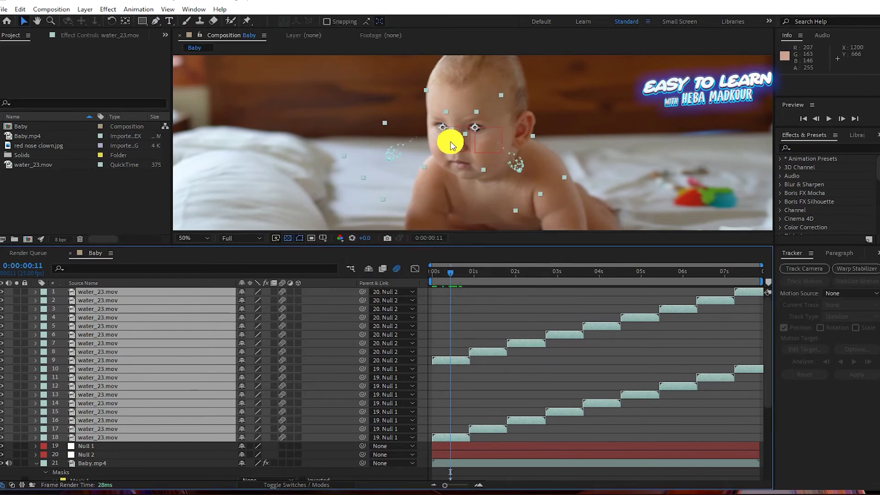
pyautogui.moveTo(25, 145)
pyautogui.mouseDown()
pyautogui.moveTo(77, 246)
pyautogui.moveTo(86, 289)
pyautogui.mouseUp()
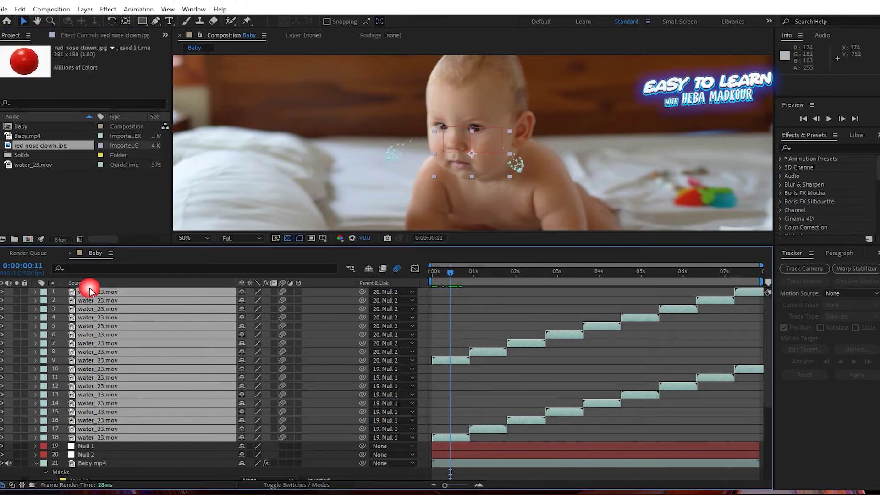
# Place red nose clown.jpg over the face and apply Luma Key: Key Out Brighter, Threshold 214, Edge Thin 1
pyautogui.moveTo(465, 157); pyautogui.dragTo(454, 155)
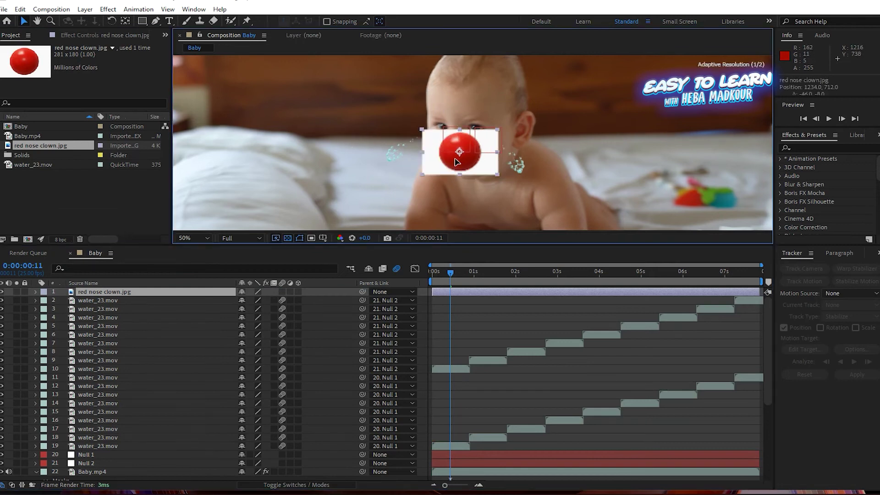
pyautogui.press('.')
pyautogui.click(108, 9)
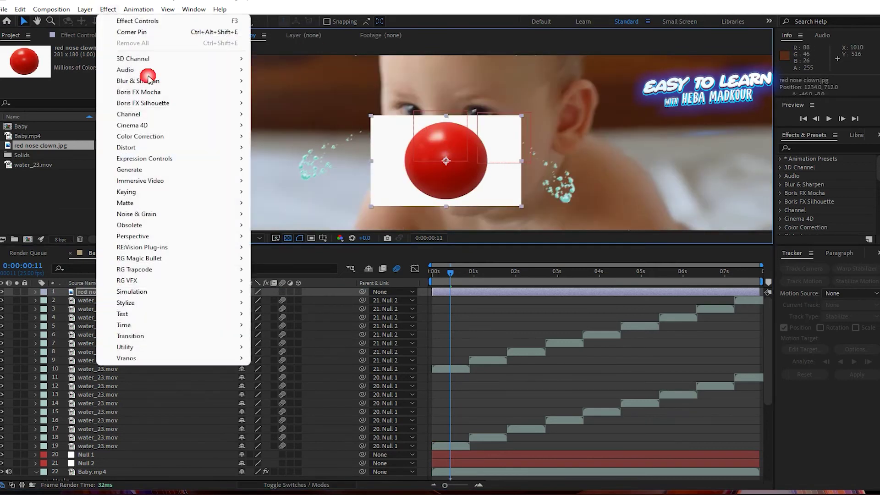
pyautogui.moveTo(197, 225)
pyautogui.click(281, 280)
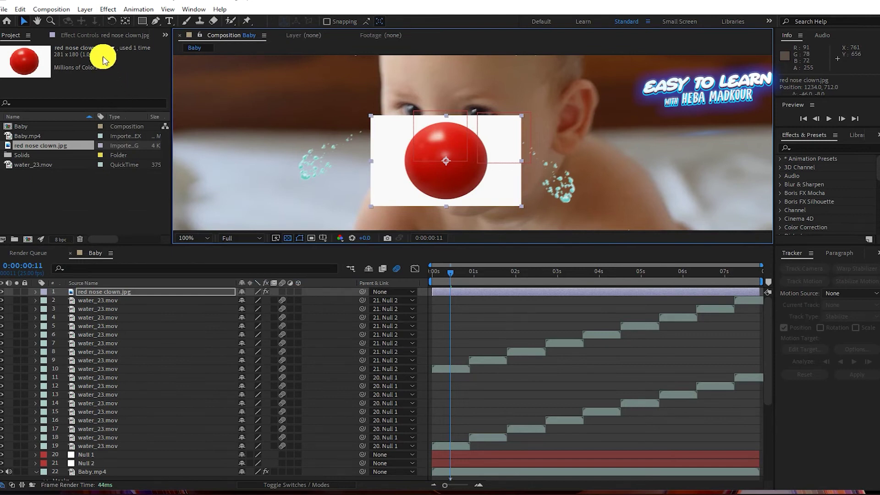
pyautogui.click(121, 64)
pyautogui.click(113, 76)
pyautogui.moveTo(94, 73); pyautogui.dragTo(166, 77)
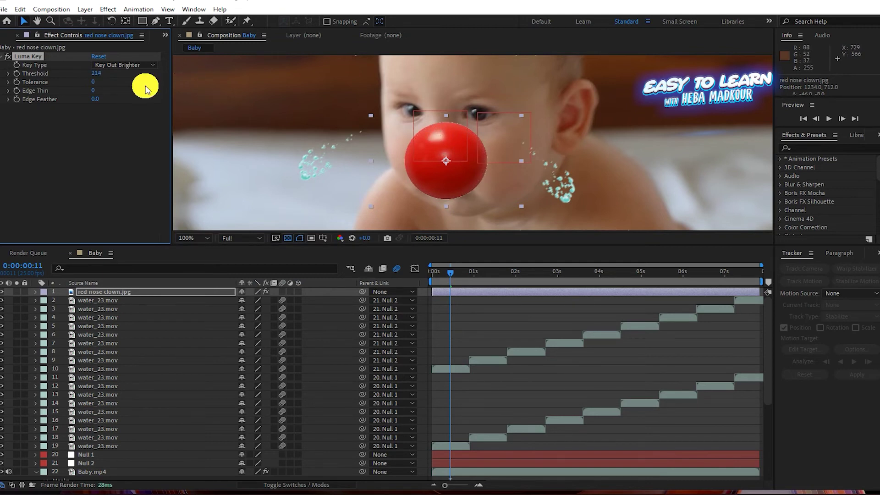
pyautogui.click(99, 123)
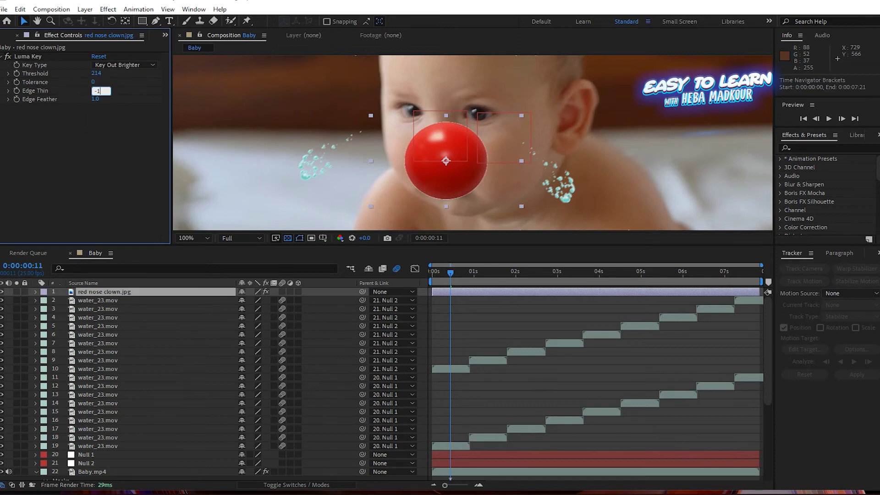
pyautogui.press('Return')
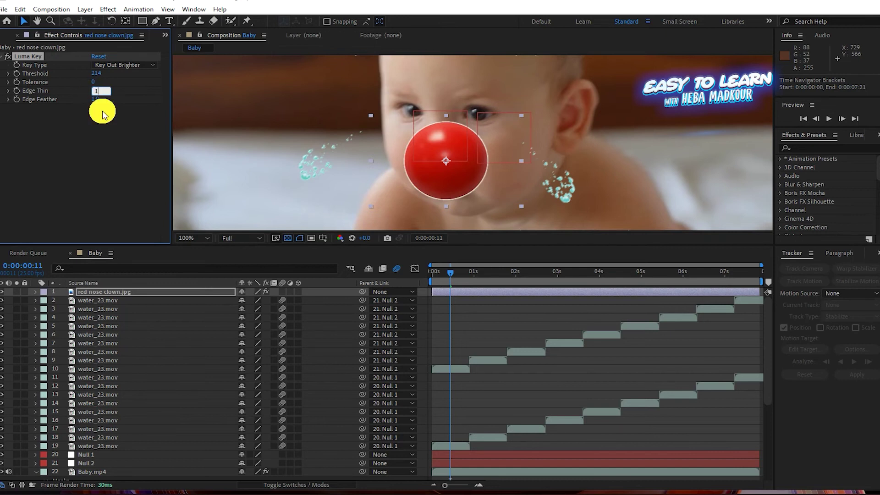
pyautogui.click(102, 114)
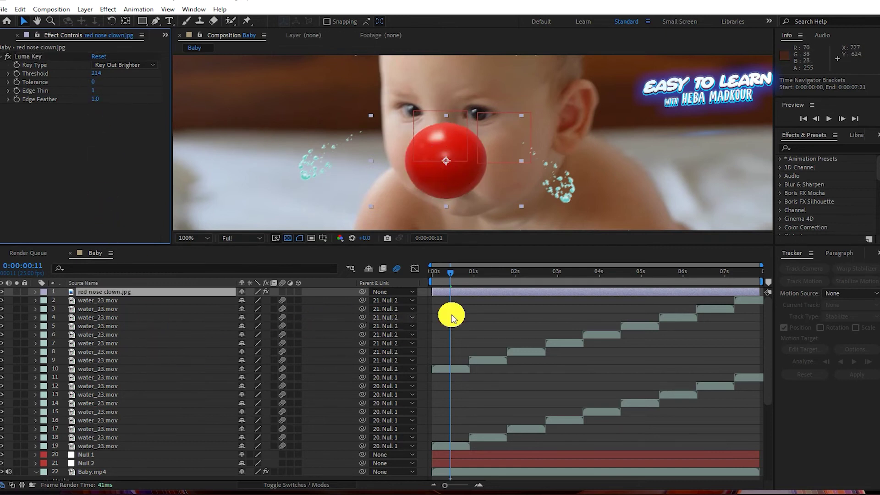
# Scale the red nose layer to 58% and return to the first frame
pyautogui.press('s')
pyautogui.moveTo(275, 300); pyautogui.dragTo(258, 302)
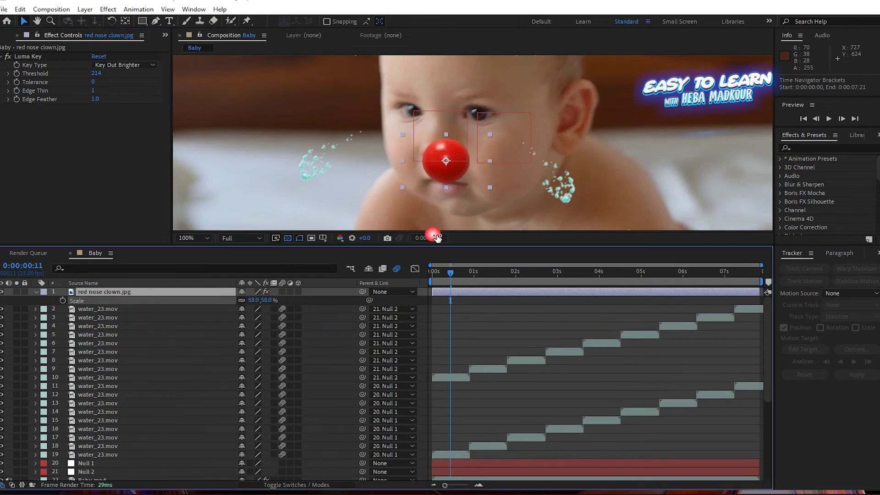
pyautogui.moveTo(451, 159); pyautogui.dragTo(444, 151)
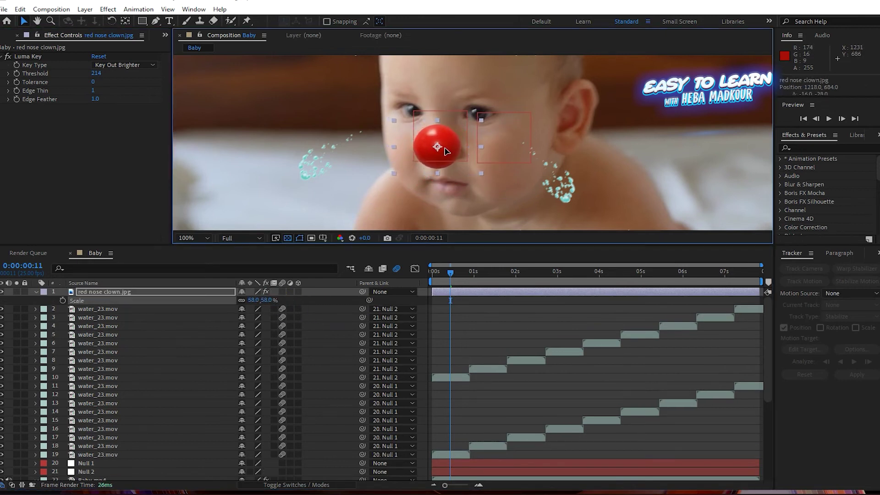
pyautogui.moveTo(485, 275); pyautogui.dragTo(412, 281)
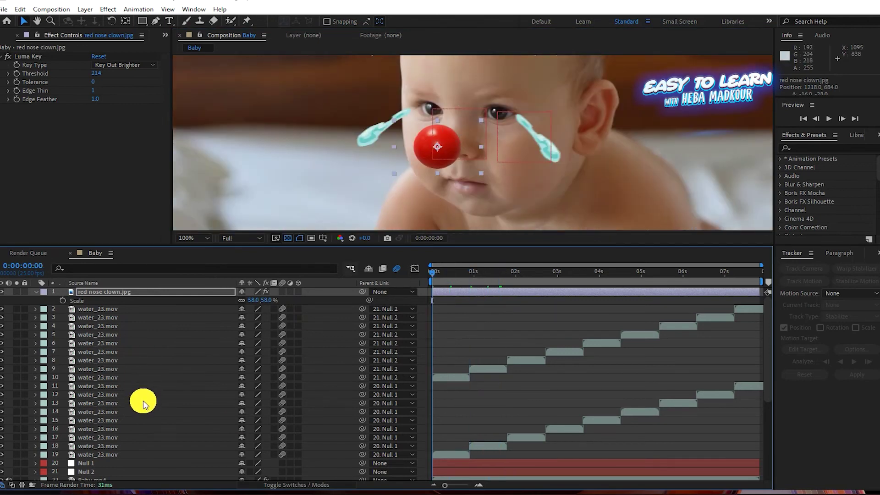
# Copy the Nose Tip keyframes from Baby.mp4's Face Track Points > Nose
pyautogui.scroll(-2, 143, 403)
pyautogui.click(36, 460)
pyautogui.scroll(-8, 80, 365)
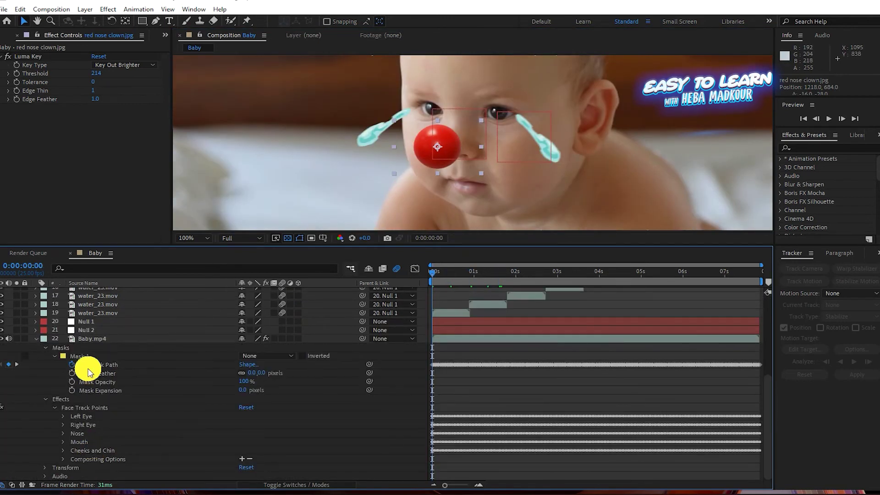
pyautogui.click(68, 401)
pyautogui.click(63, 434)
pyautogui.click(122, 458)
pyautogui.click(115, 451)
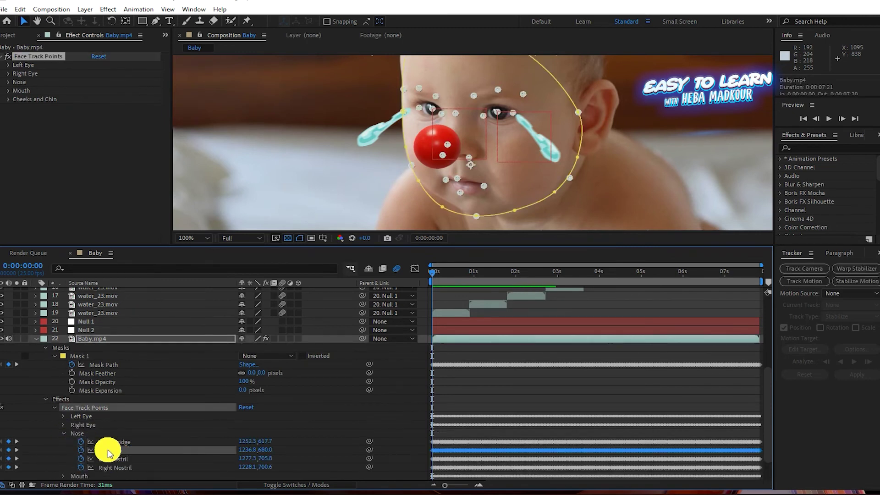
pyautogui.hotkey('ctrl', 'c')
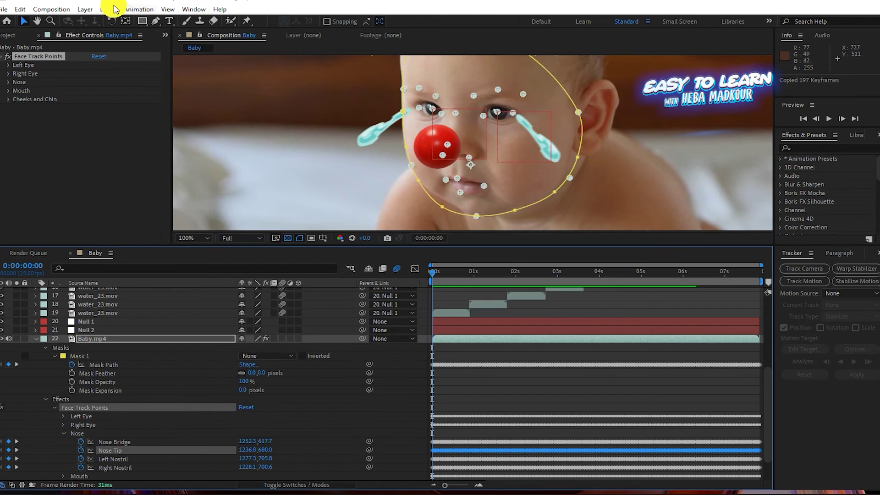
# Create a new null object and paste the Nose Tip keyframes into its Position
pyautogui.click(85, 9)
pyautogui.moveTo(101, 21)
pyautogui.click(281, 65)
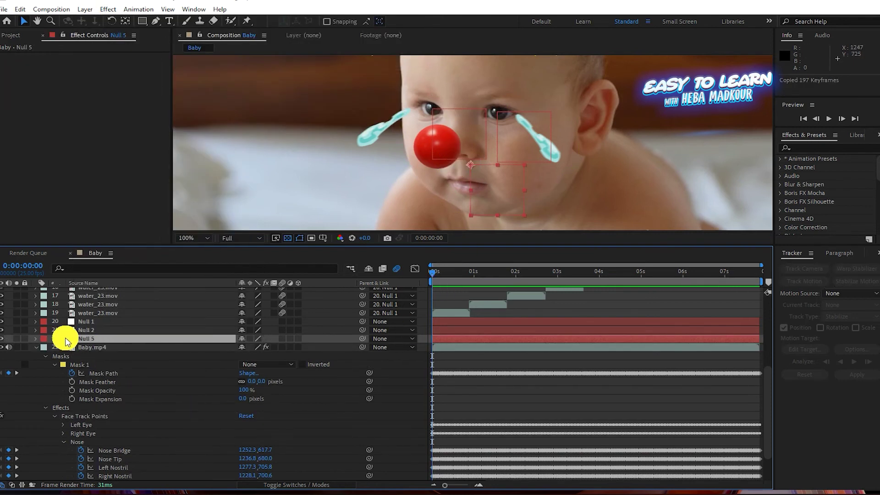
pyautogui.press('p')
pyautogui.click(80, 347)
pyautogui.hotkey('ctrl', 'v')
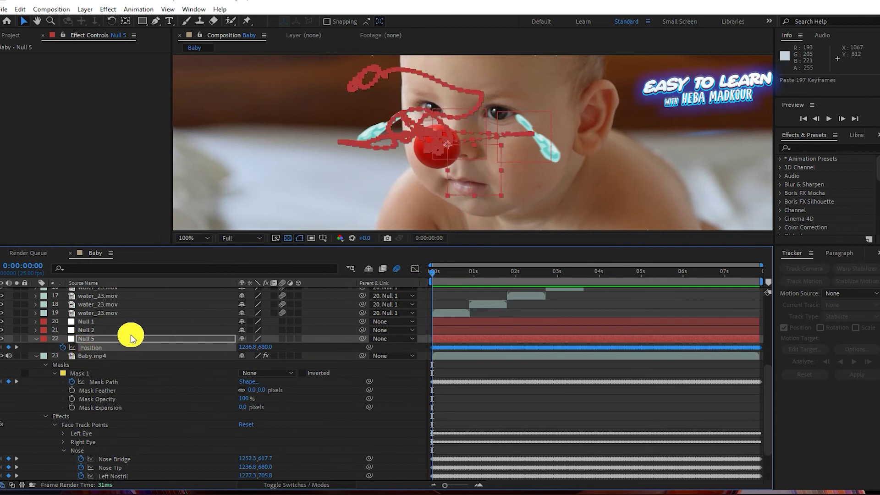
pyautogui.scroll(5, 248, 339)
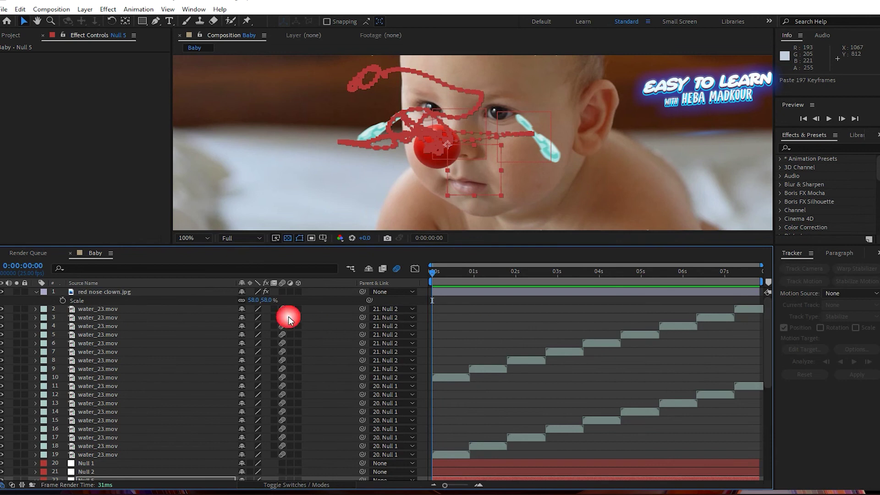
# Set the red nose layer's parent to 22. Null 5
pyautogui.click(398, 293)
pyautogui.click(410, 270)
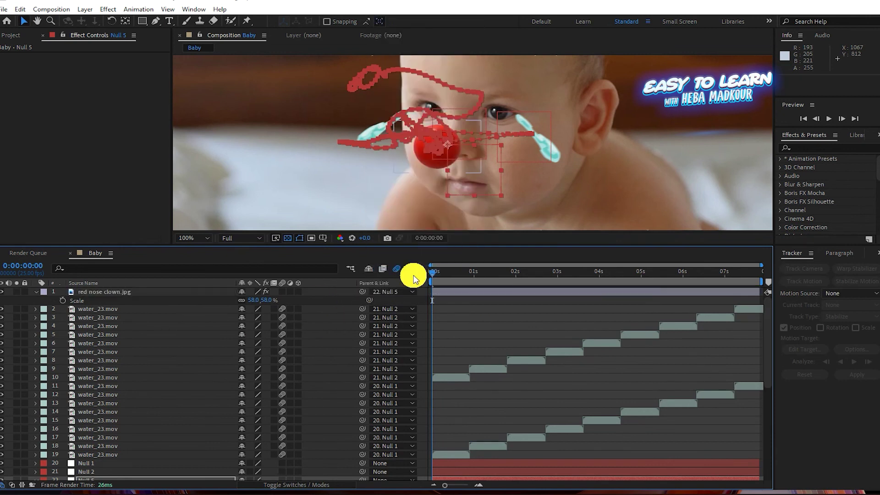
pyautogui.click(120, 291)
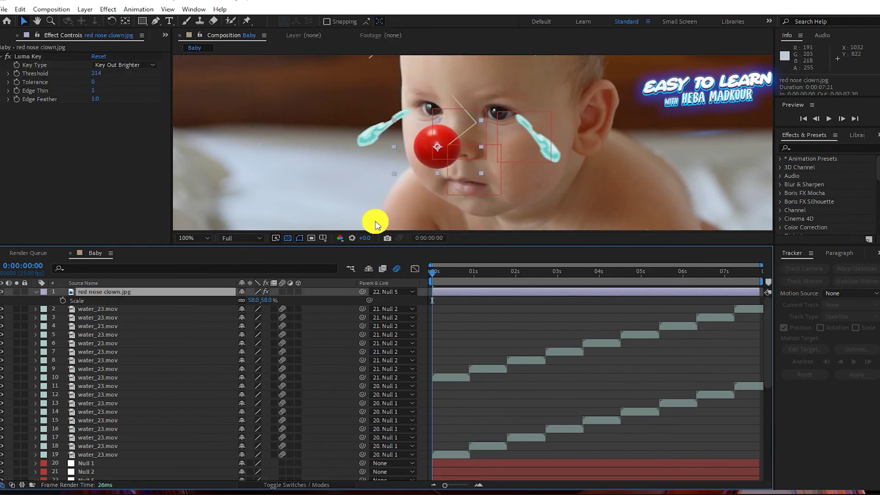
# Centre the red nose's anchor point, position it on the baby's nose, and scrub to verify tracking
pyautogui.click(124, 21)
pyautogui.moveTo(438, 147); pyautogui.dragTo(447, 146)
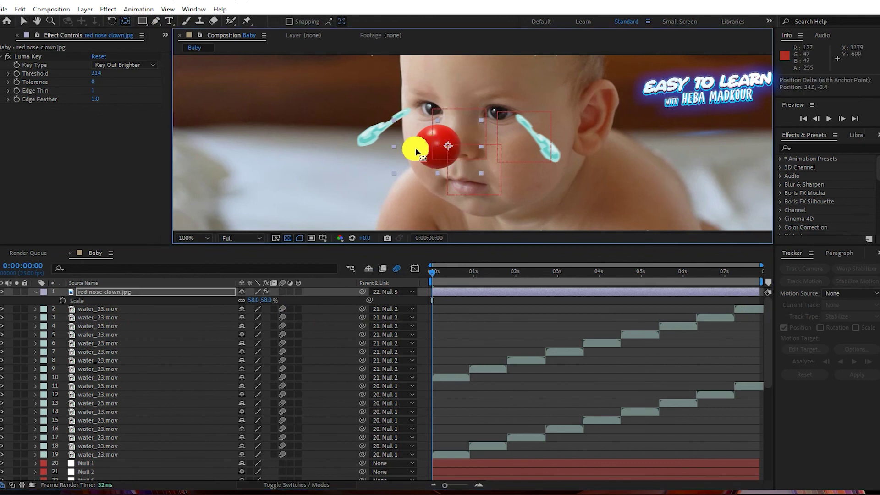
pyautogui.click(22, 20)
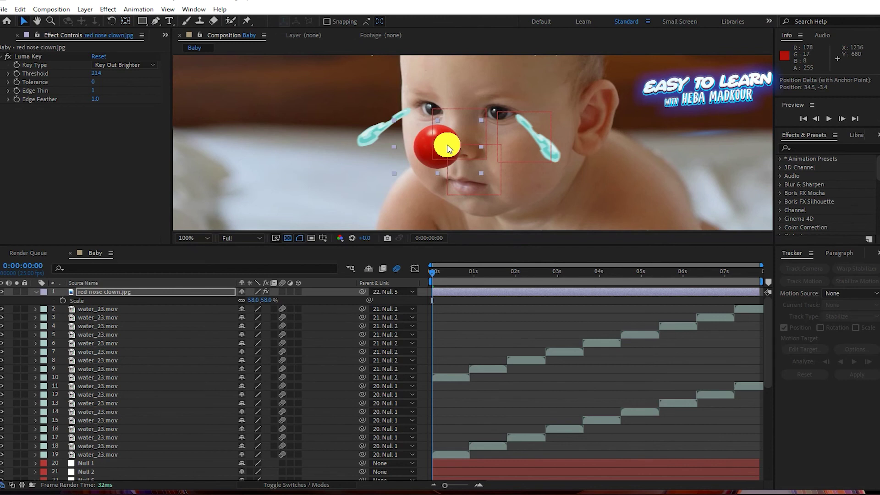
pyautogui.moveTo(447, 147); pyautogui.dragTo(465, 150)
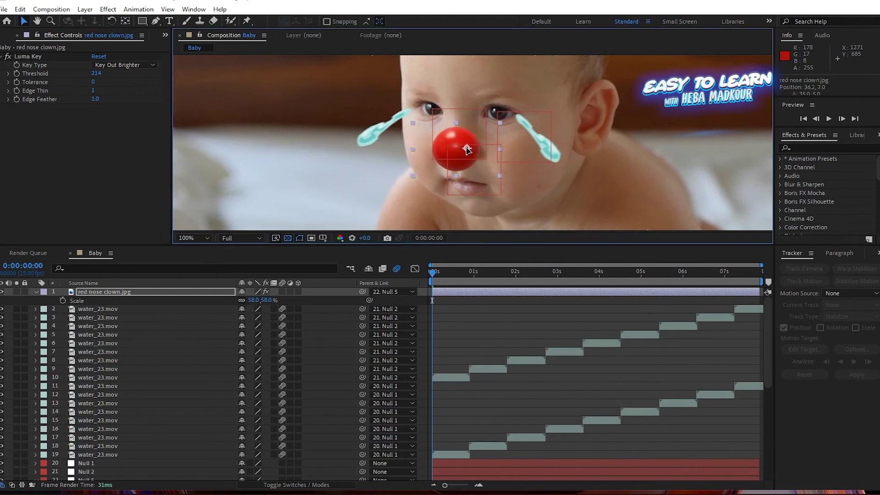
pyautogui.click(123, 22)
pyautogui.moveTo(470, 149); pyautogui.dragTo(451, 151)
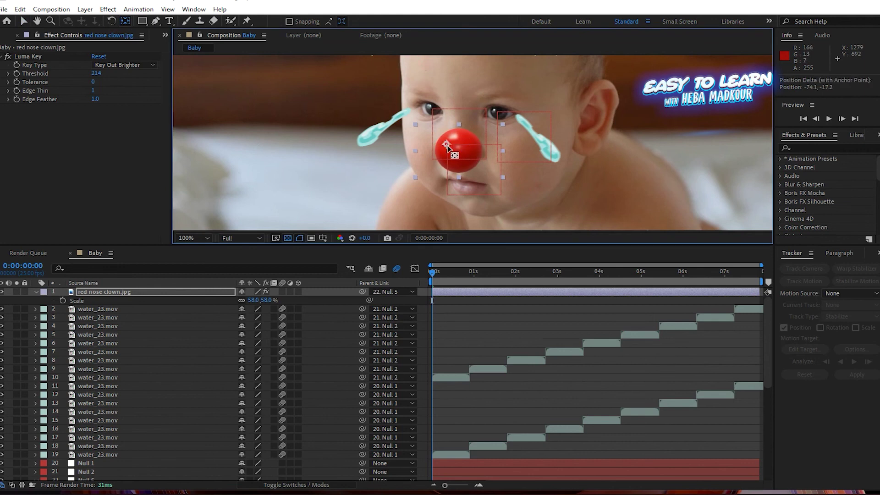
pyautogui.click(23, 21)
pyautogui.click(519, 275)
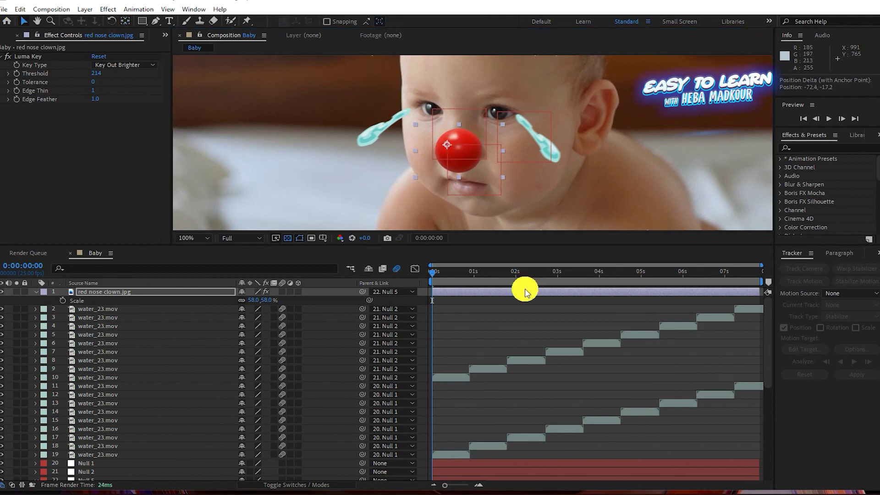
pyautogui.moveTo(543, 273)
pyautogui.mouseDown()
pyautogui.moveTo(579, 274)
pyautogui.moveTo(476, 275)
pyautogui.moveTo(565, 279)
pyautogui.mouseUp()
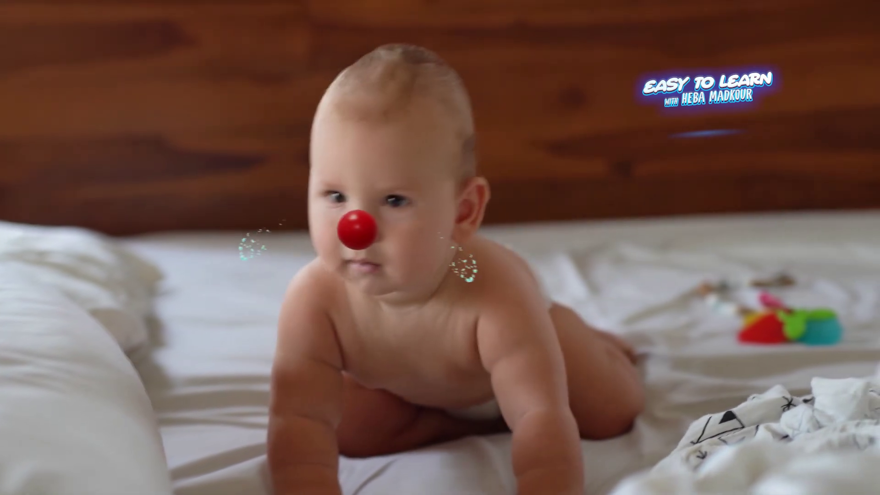